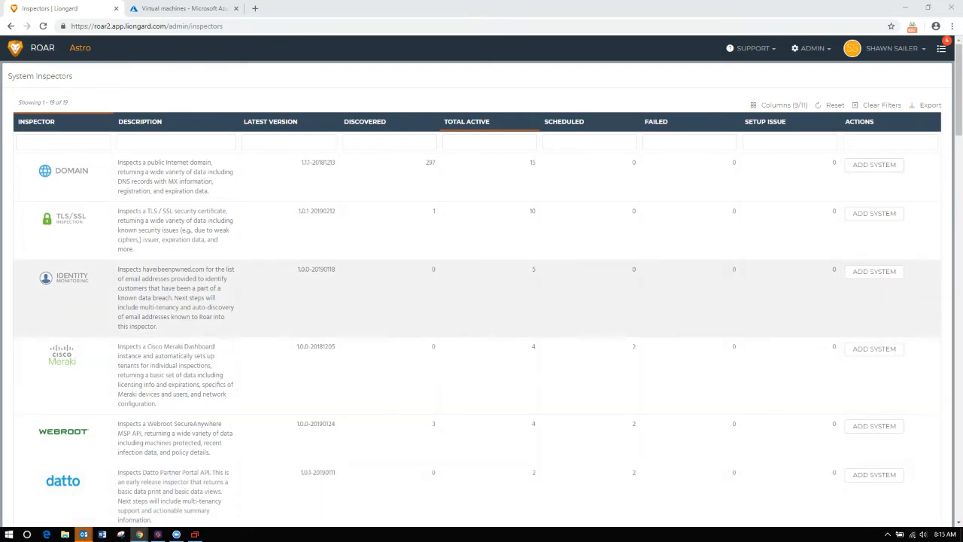
Open the Domain inspector from the System Inspectors list and review its discovered systems and active inspectors.
scroll(372, 226, down, 5)
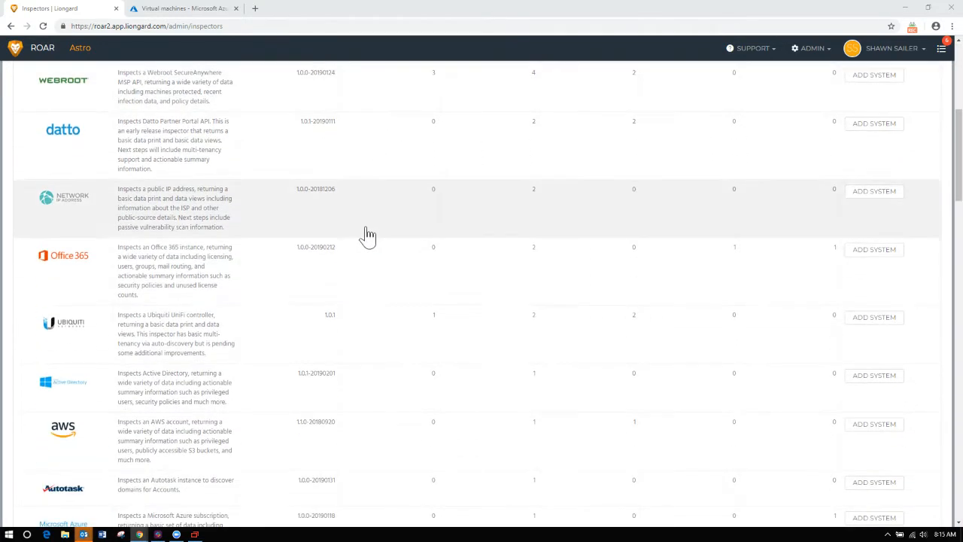
scroll(481, 301, down, 2)
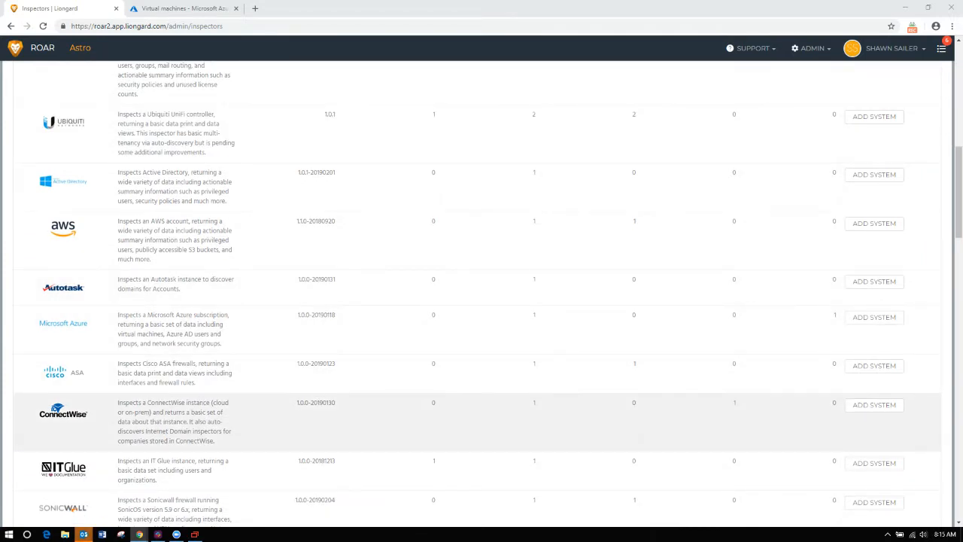
scroll(225, 258, up, 10)
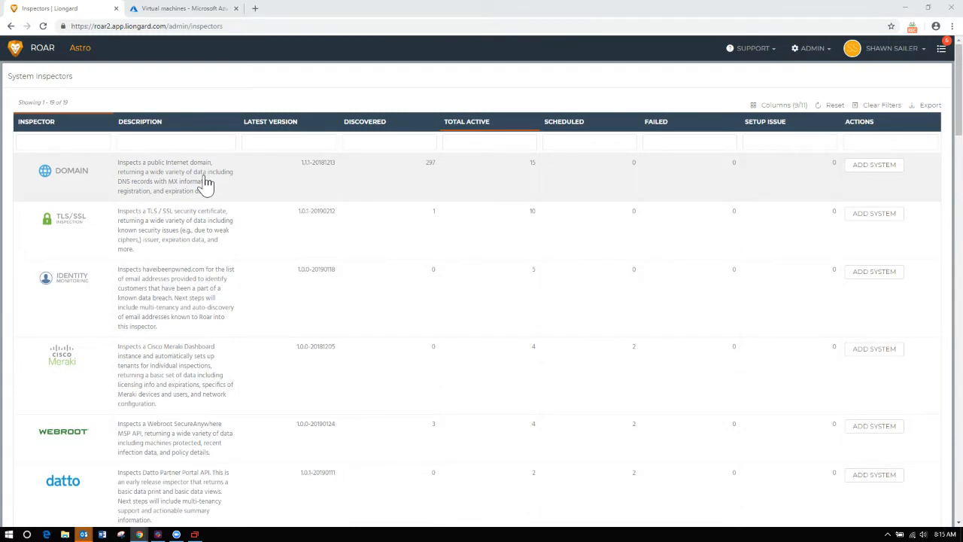
click(205, 182)
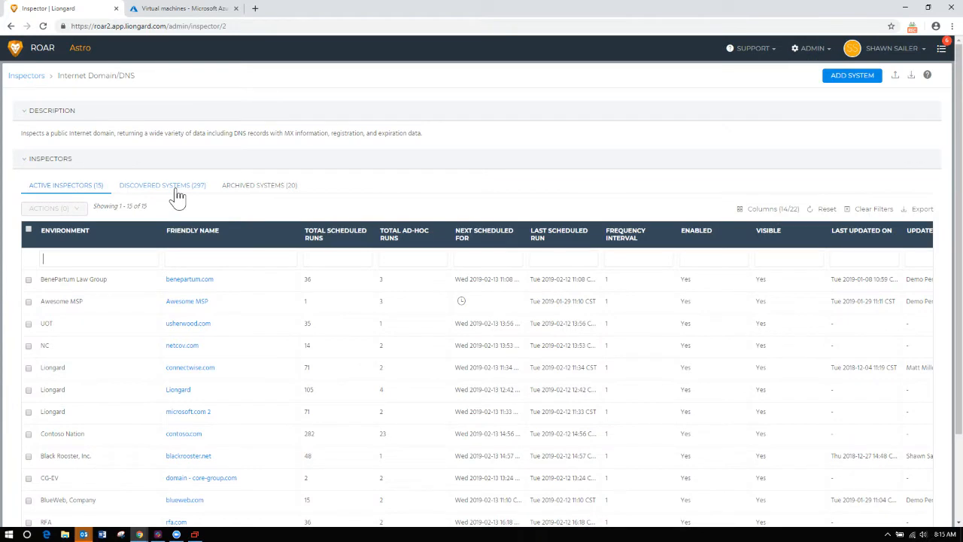
click(178, 194)
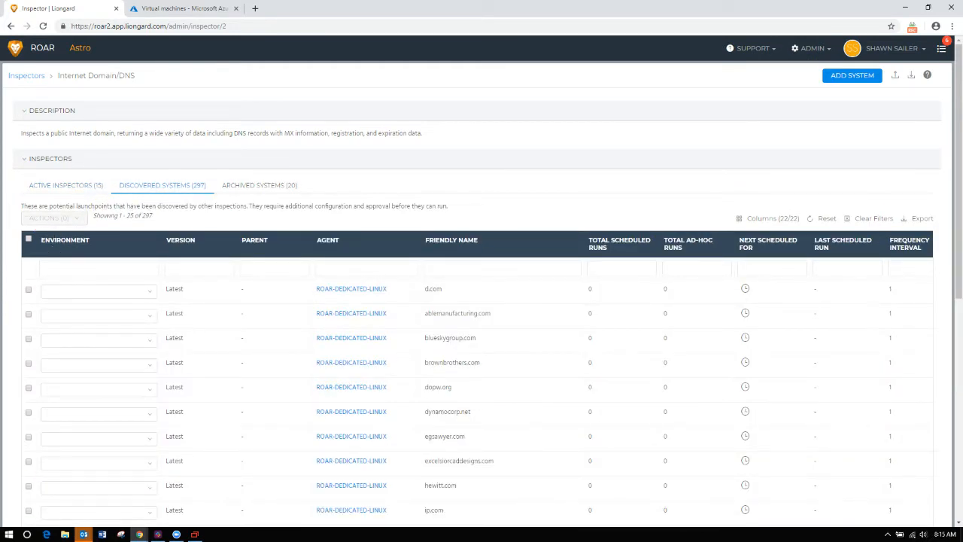
click(80, 195)
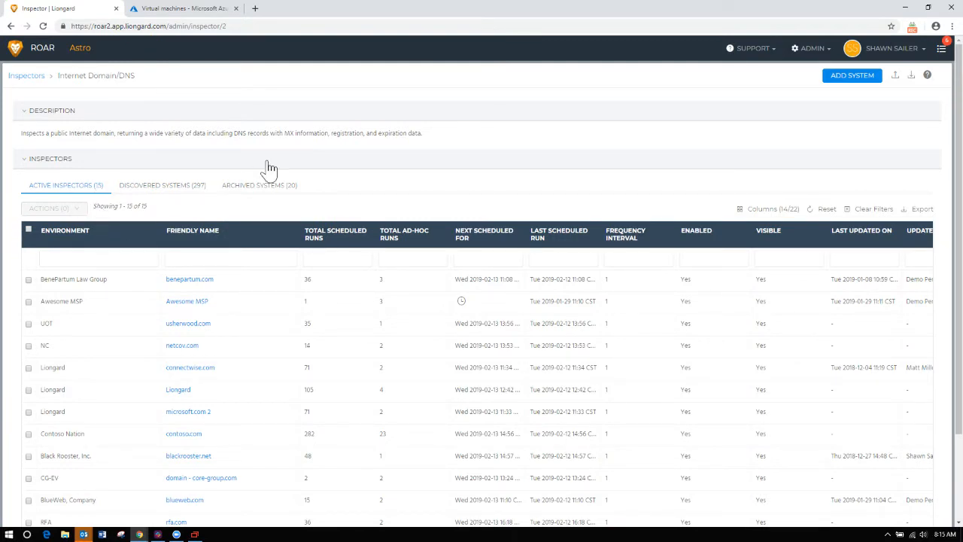
Return to the System Inspectors list and examine the available inspectors and their descriptions.
click(36, 78)
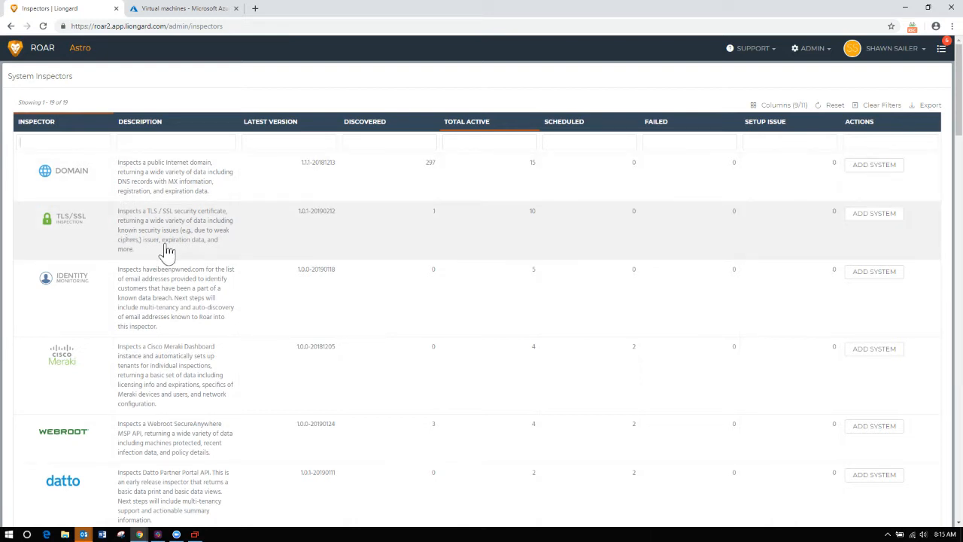
scroll(171, 247, down, 1)
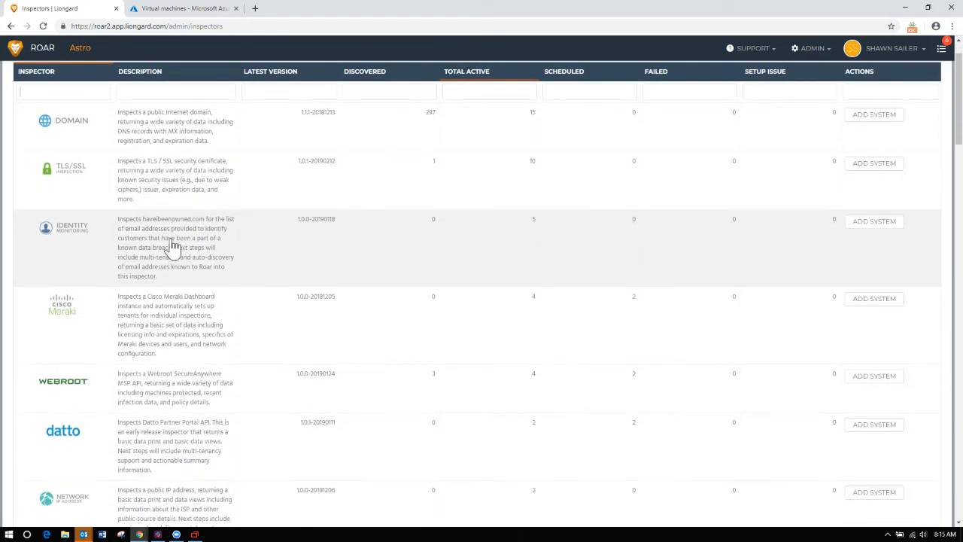
scroll(173, 246, down, 1)
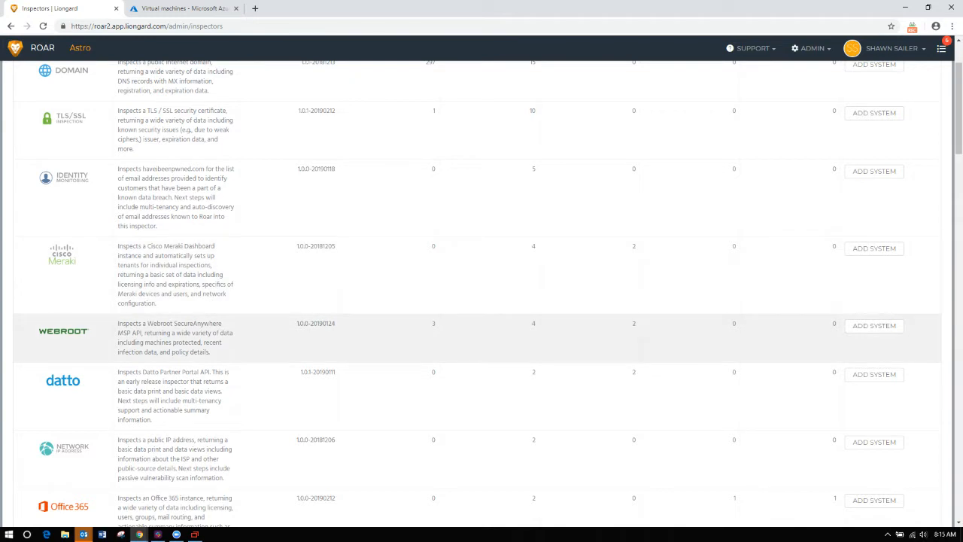
scroll(172, 376, down, 1)
scroll(171, 376, down, 2)
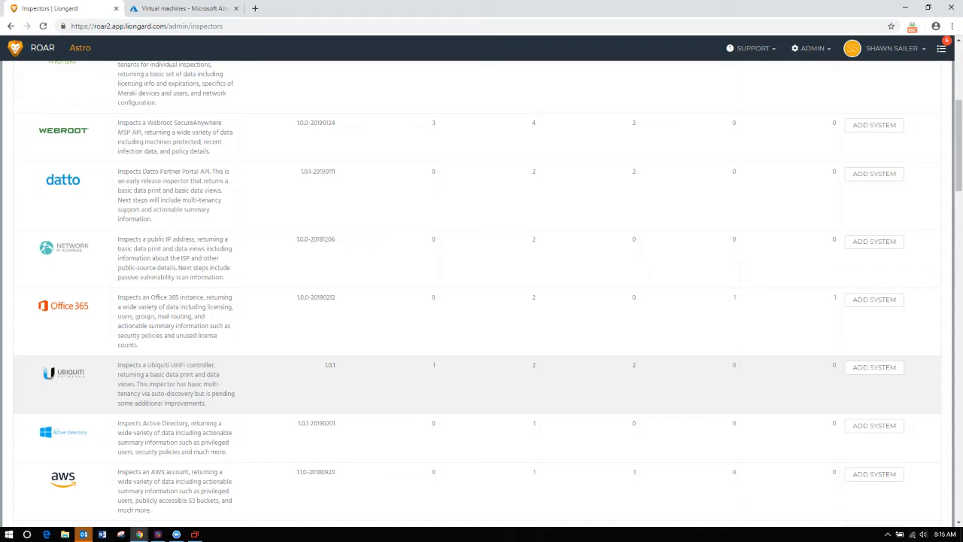
scroll(481, 301, down, 3)
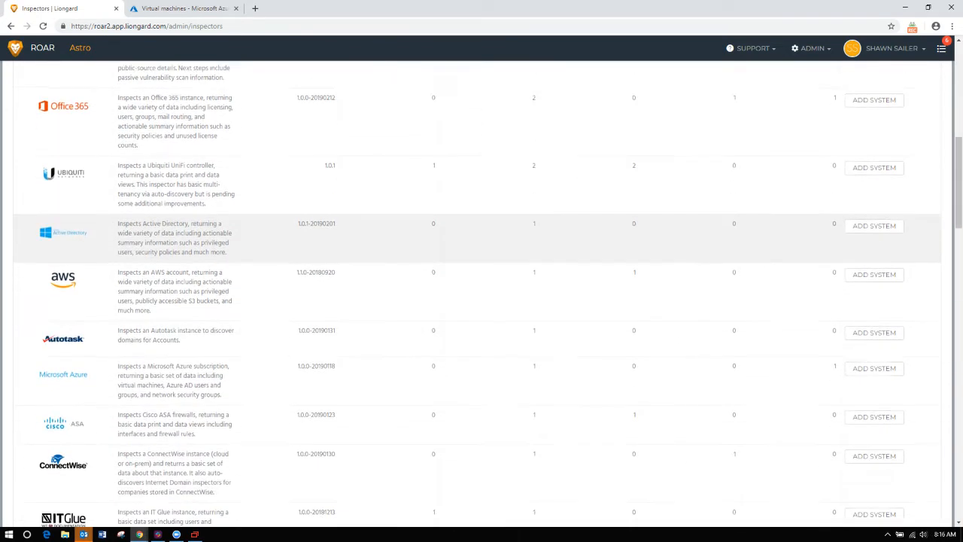
scroll(482, 329, down, 2)
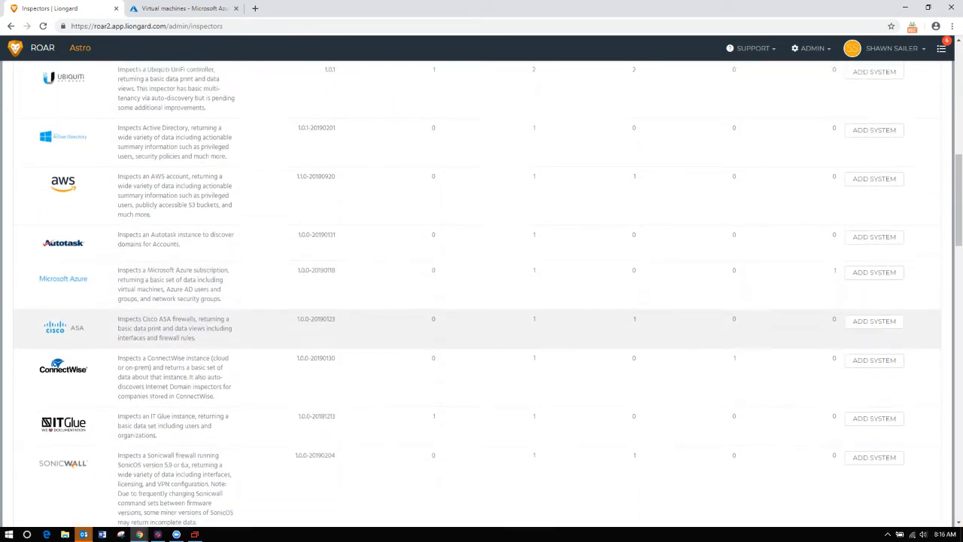
scroll(482, 316, up, 6)
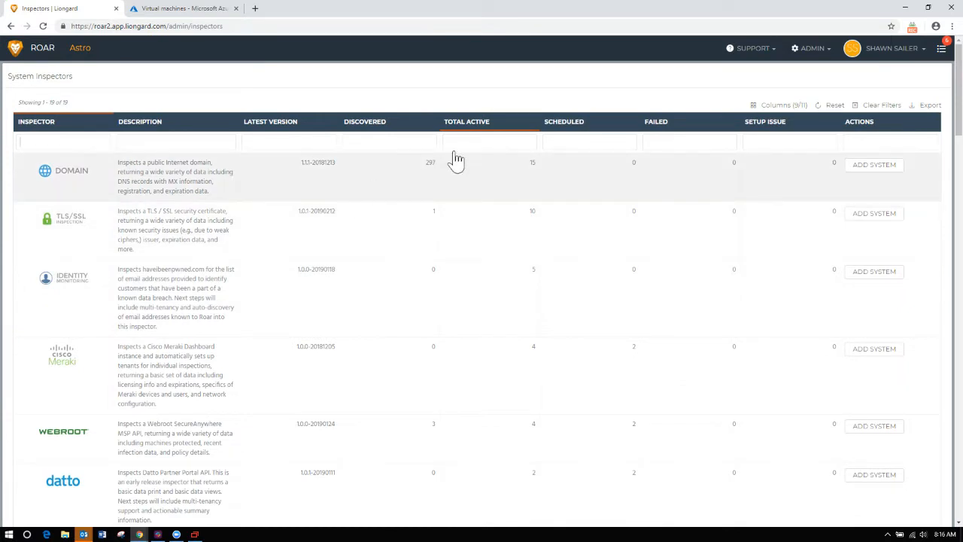
Go to the Agents page and view the Windows agent installer download options, then close them.
click(811, 49)
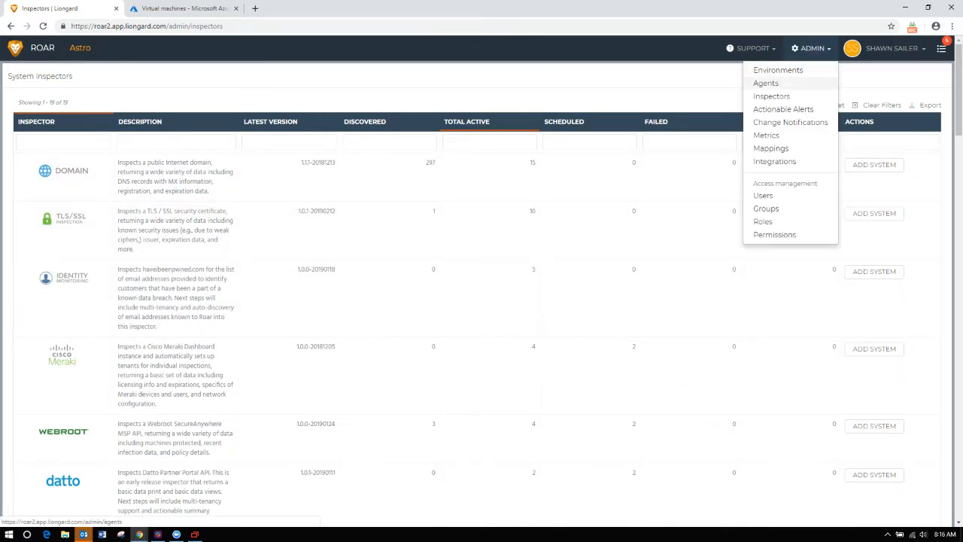
click(765, 82)
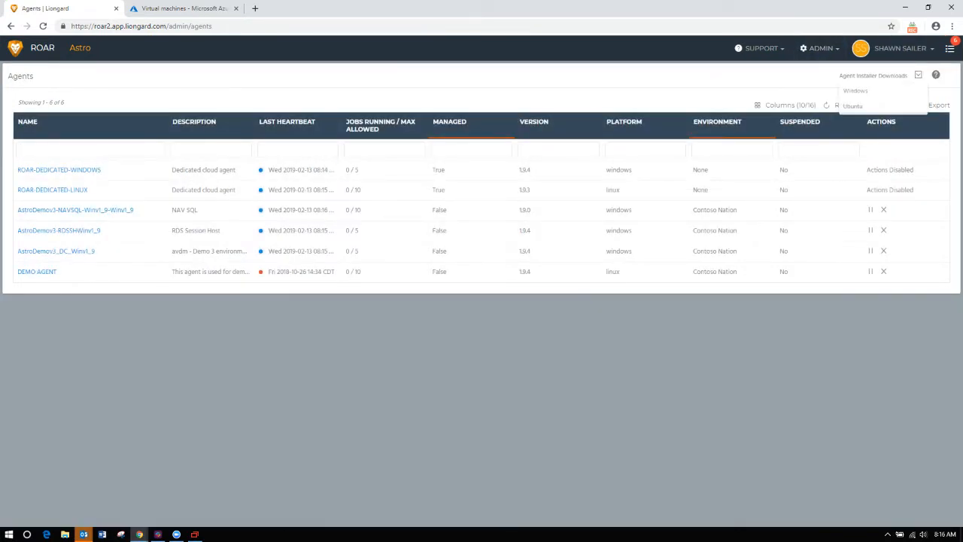
click(873, 76)
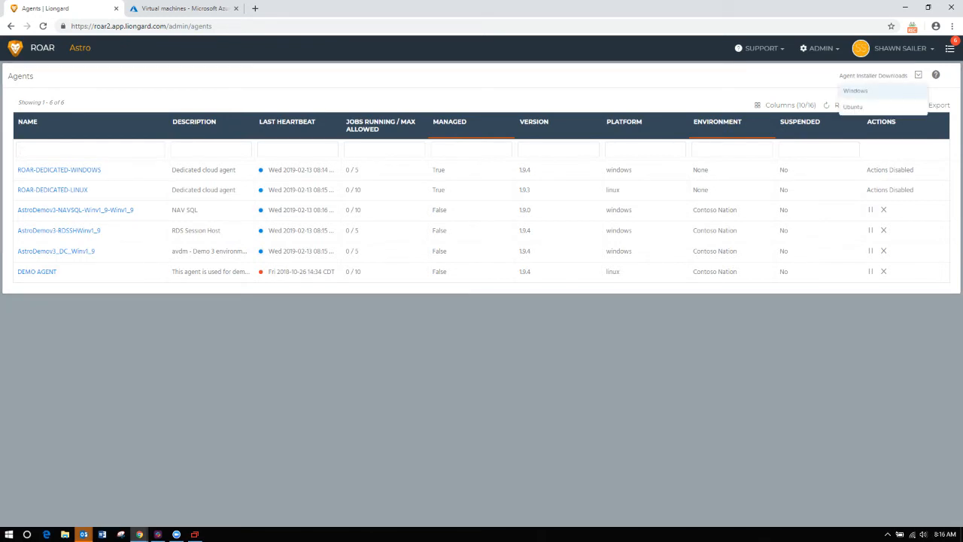
click(850, 91)
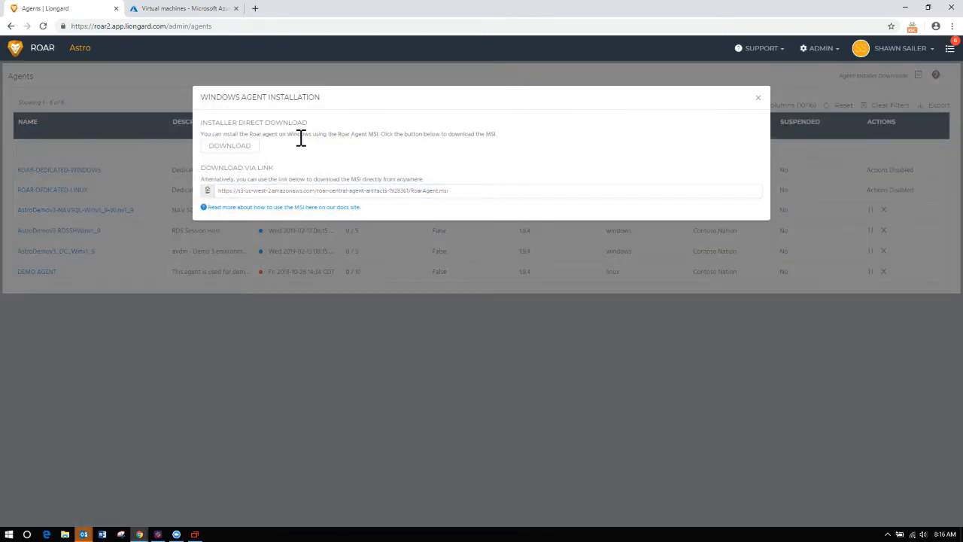
click(759, 98)
Open the Liongard documentation and bring up its Agents article.
click(760, 48)
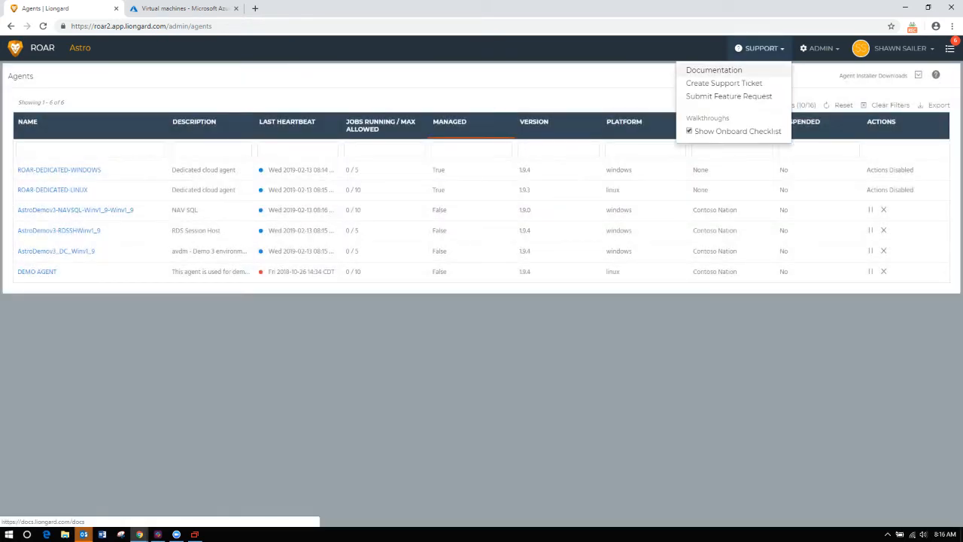
click(713, 70)
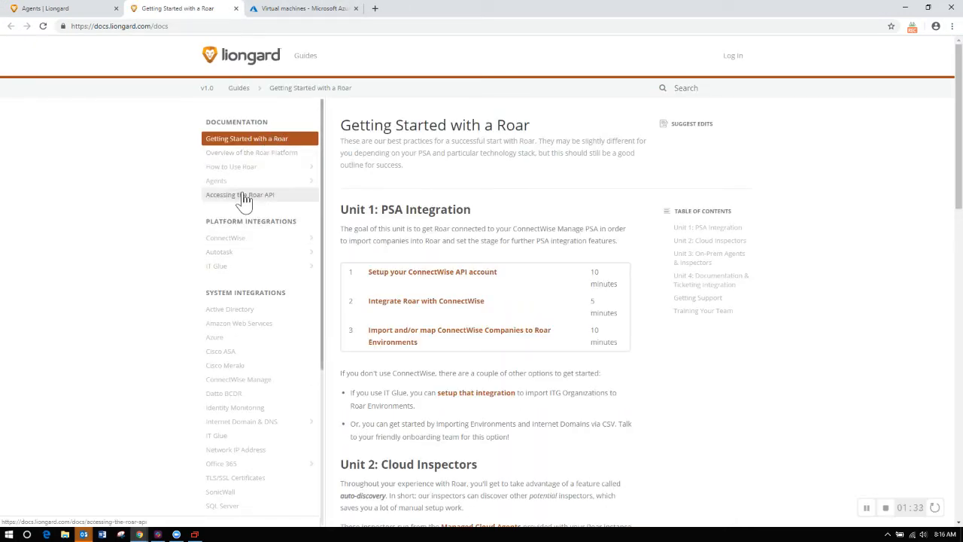
click(244, 182)
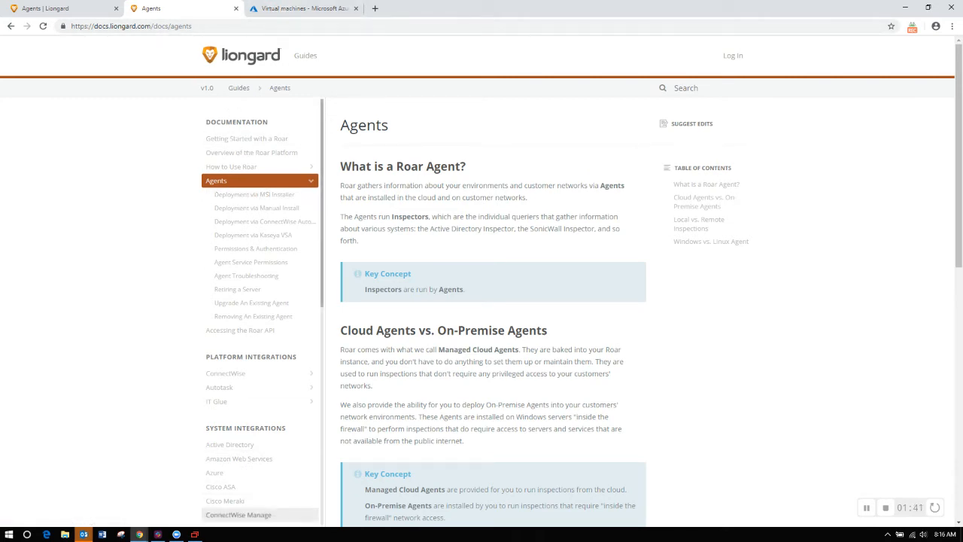
Switch to the ConnectWise Control remote session, maximize it, and launch the RoarAgent installer from the Downloads folder.
click(194, 534)
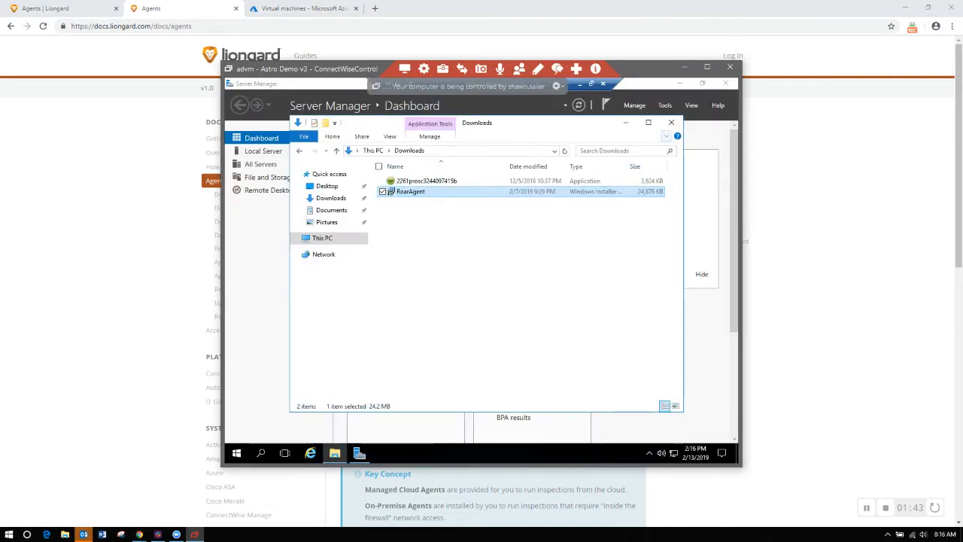
click(707, 67)
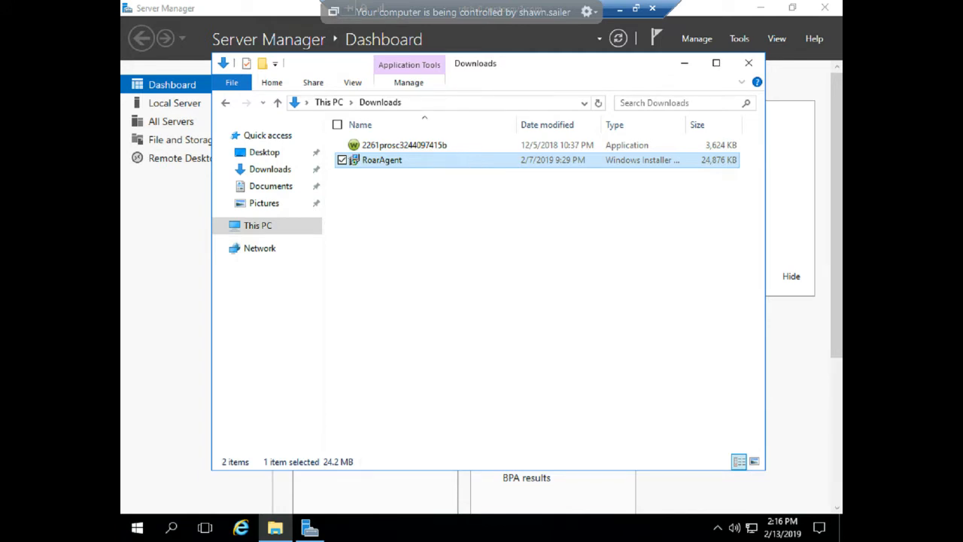
double_click(383, 160)
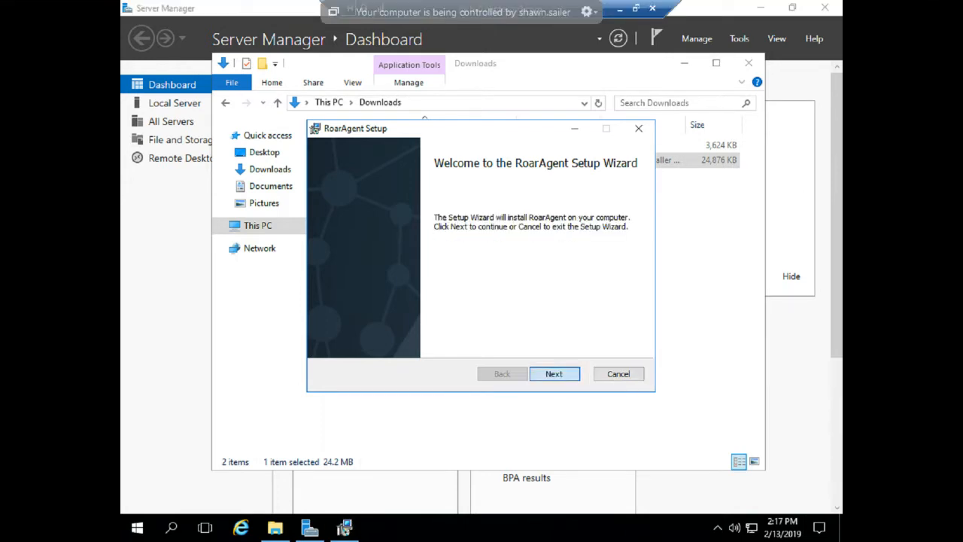
Accept the RoarAgent license agreement, start the installation, and approve the elevation request.
key(Return)
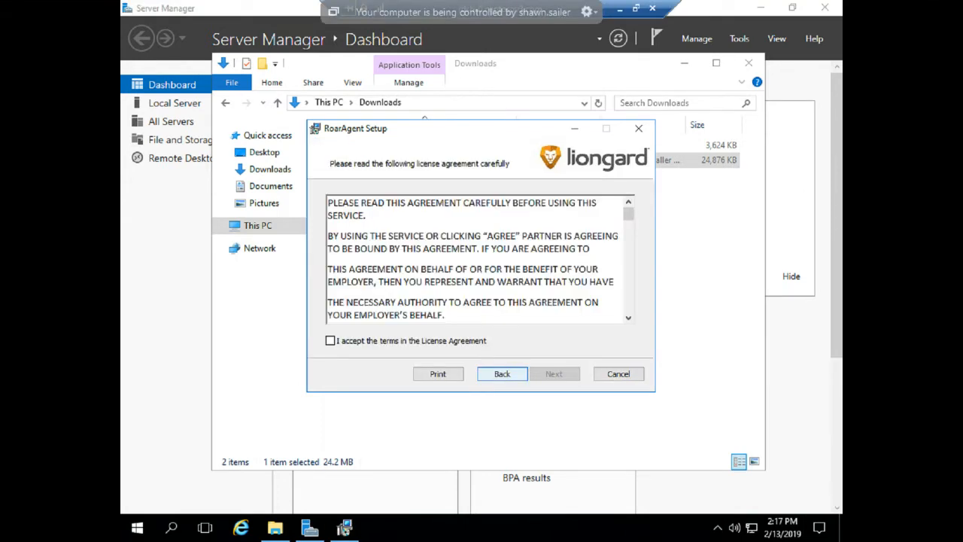
click(330, 341)
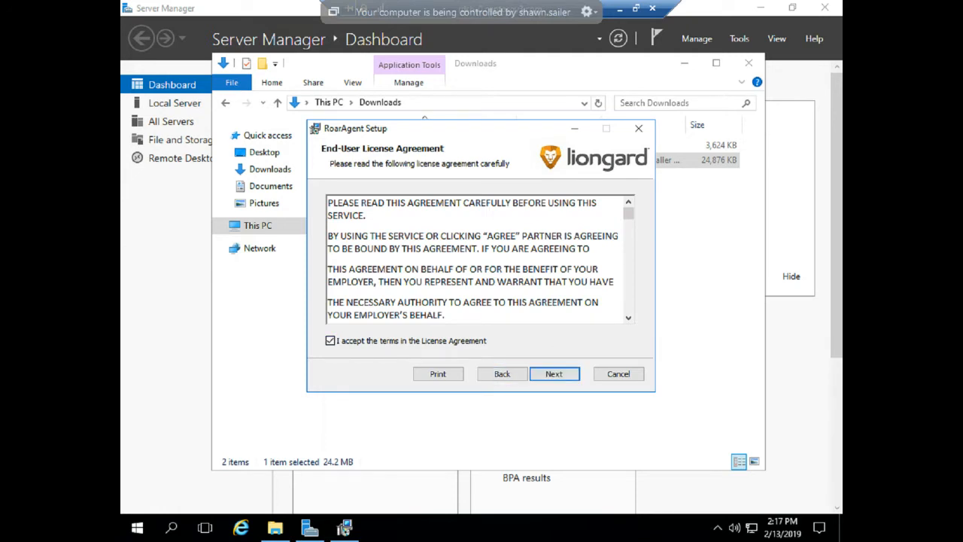
click(555, 374)
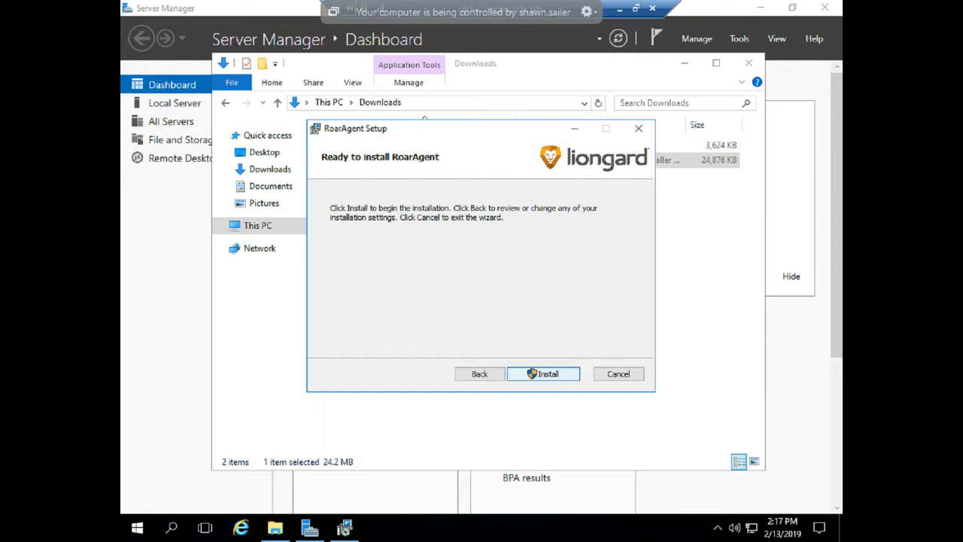
key(Return)
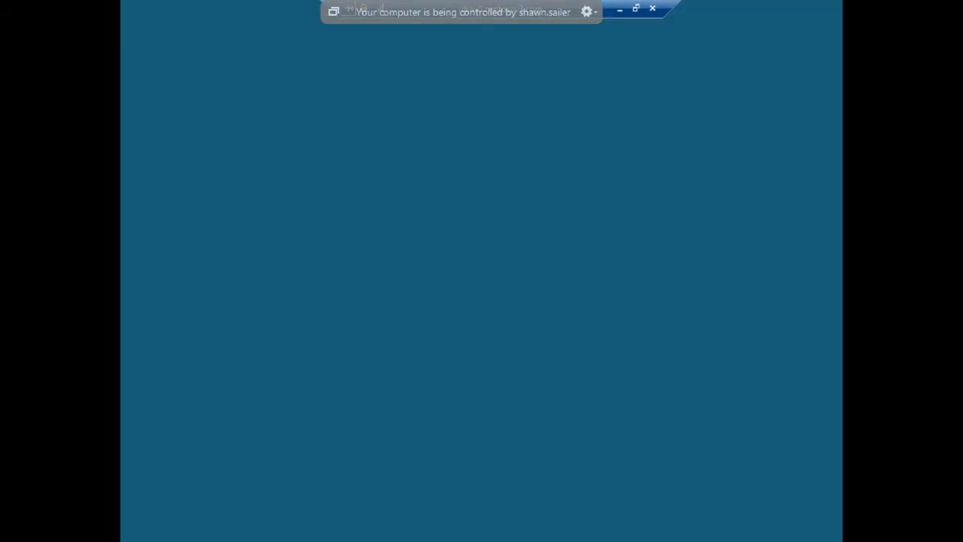
click(409, 361)
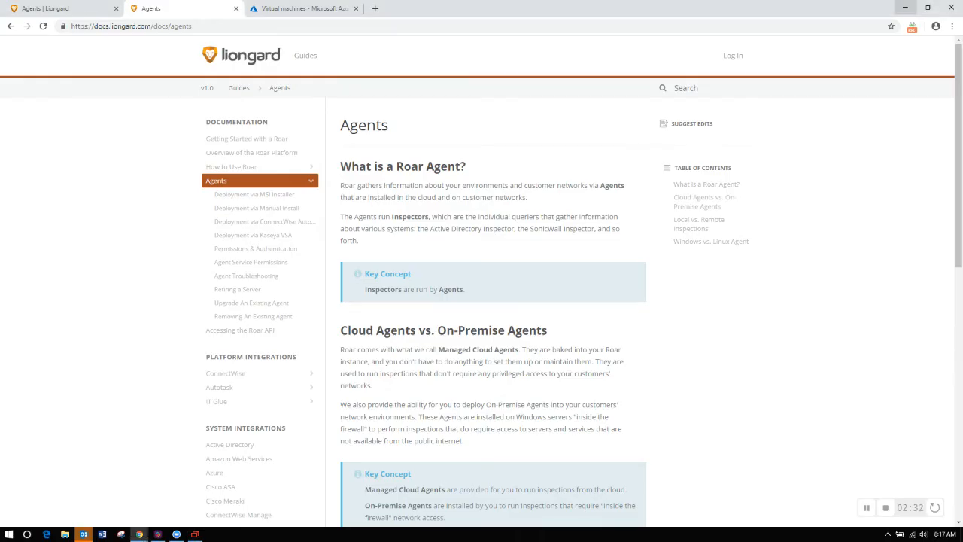
Switch back to the ROAR site in the browser and generate a new access token in the account settings.
click(64, 9)
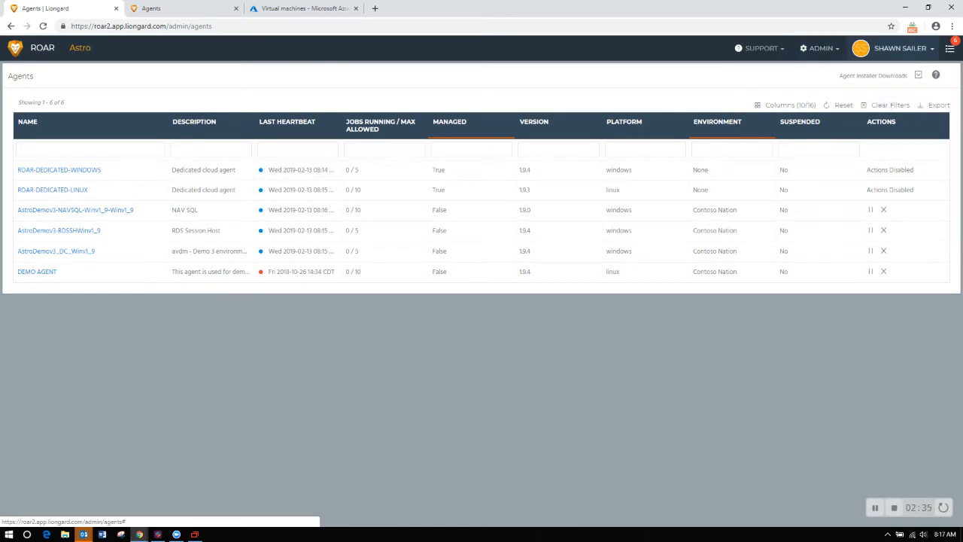
click(900, 49)
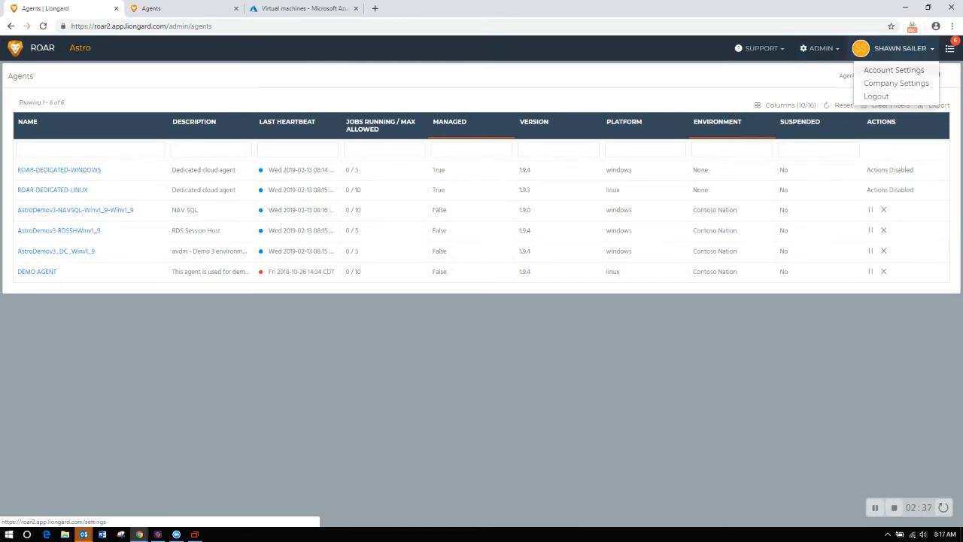
click(895, 70)
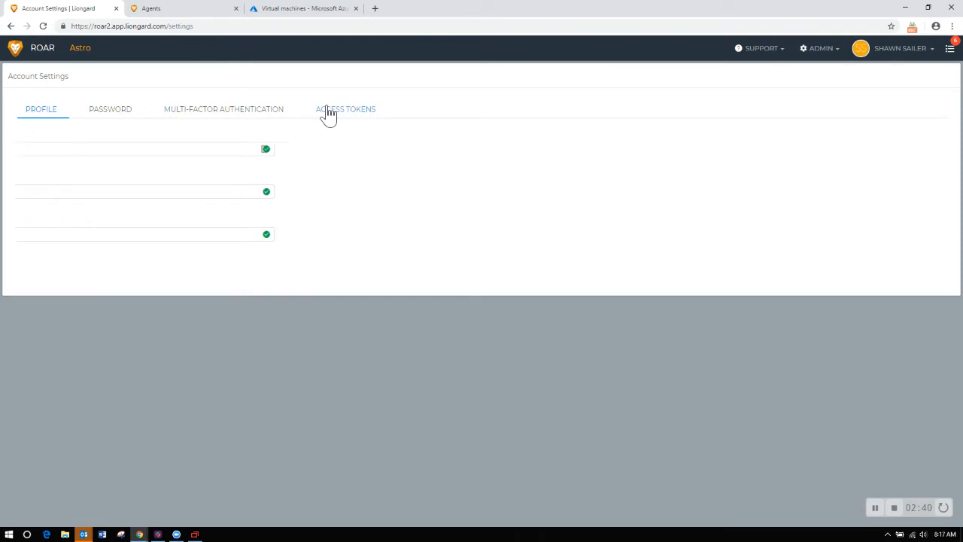
click(328, 111)
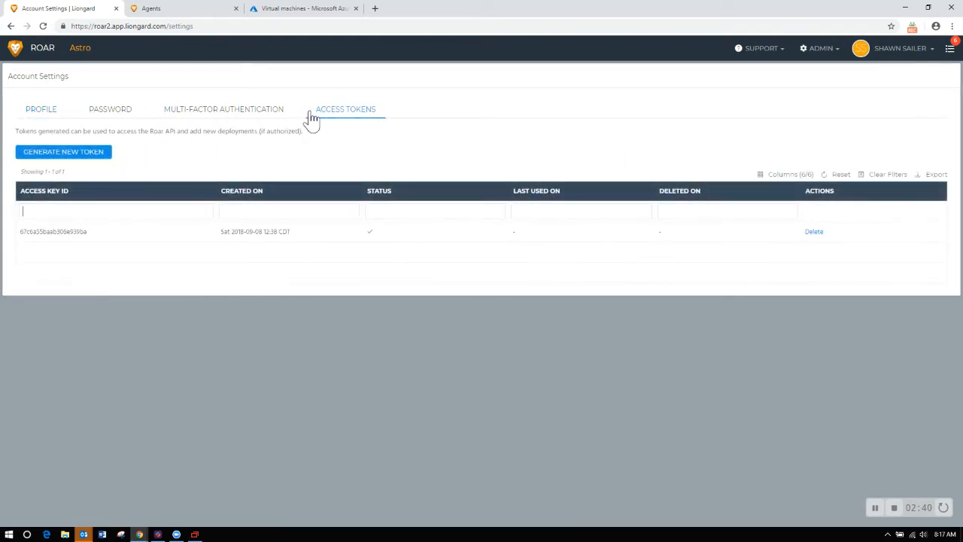
click(68, 154)
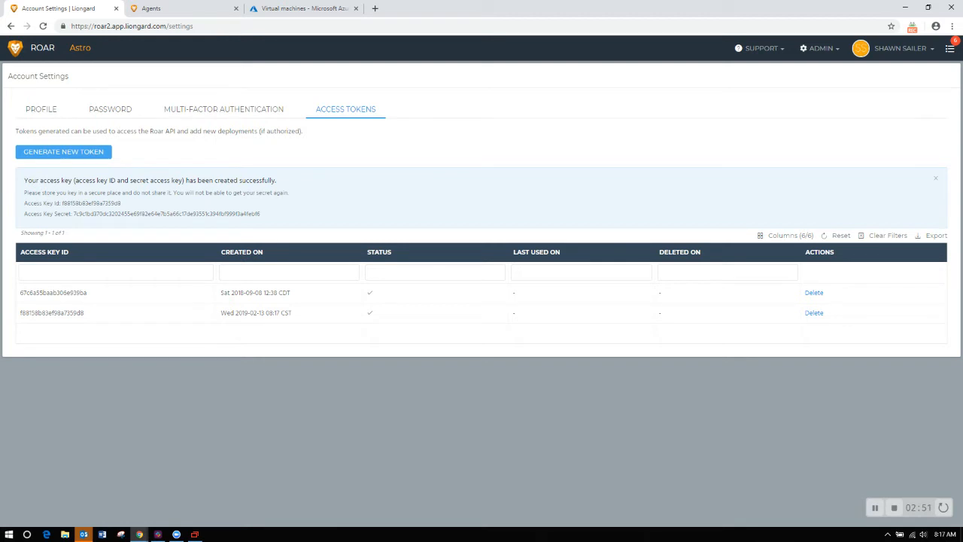
Delete both access tokens from the account and return to the Agents documentation article.
click(814, 292)
click(814, 292)
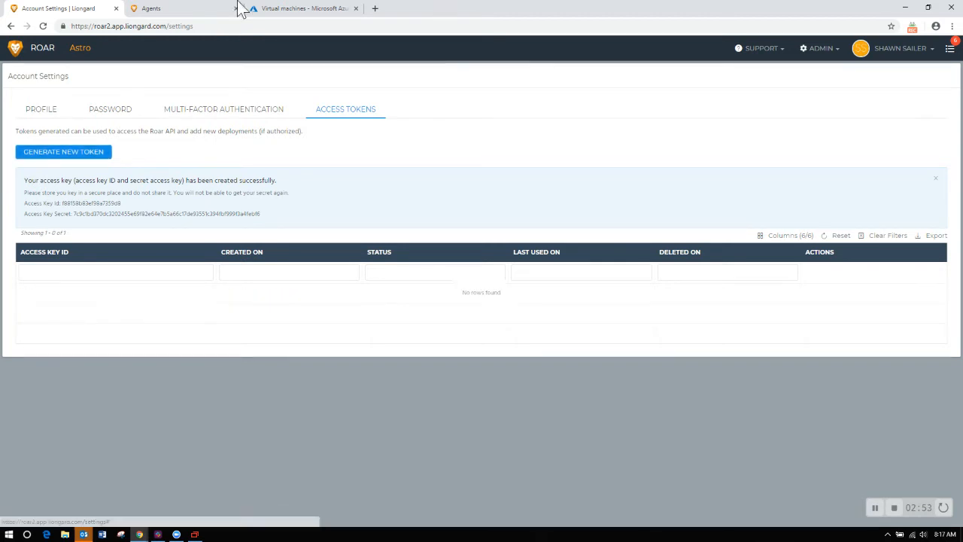
click(168, 9)
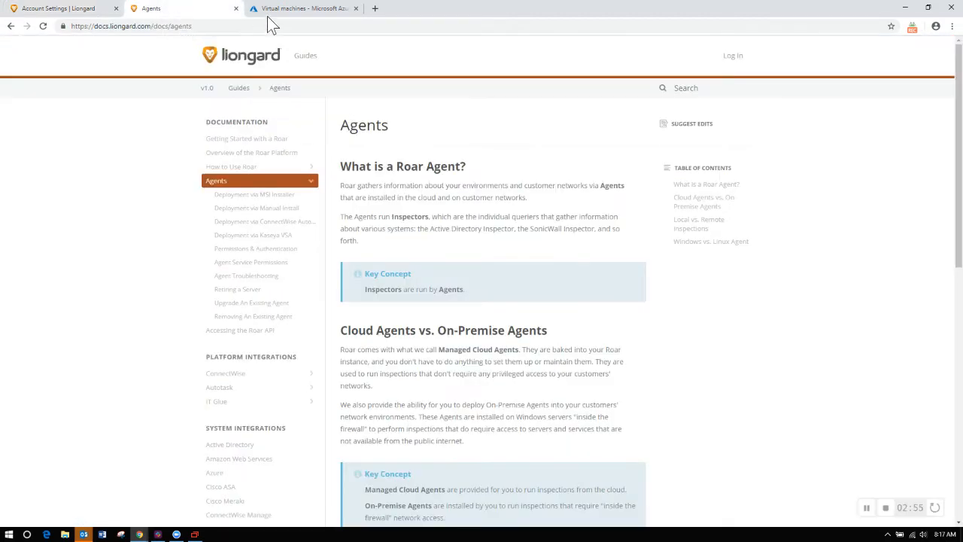
Return to the account settings page and highlight the instance host name roar2.app.liongard.com in its web address.
click(72, 10)
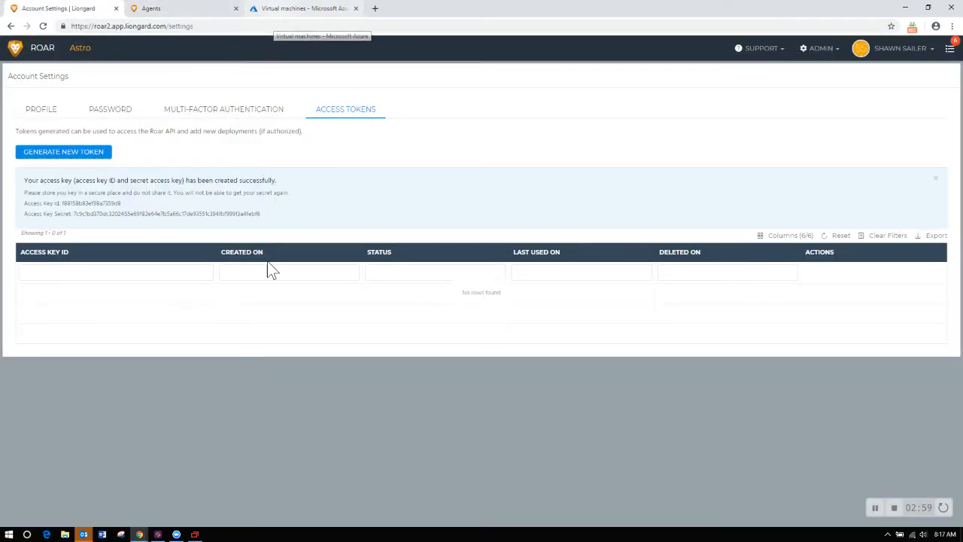
mouse_move(195, 535)
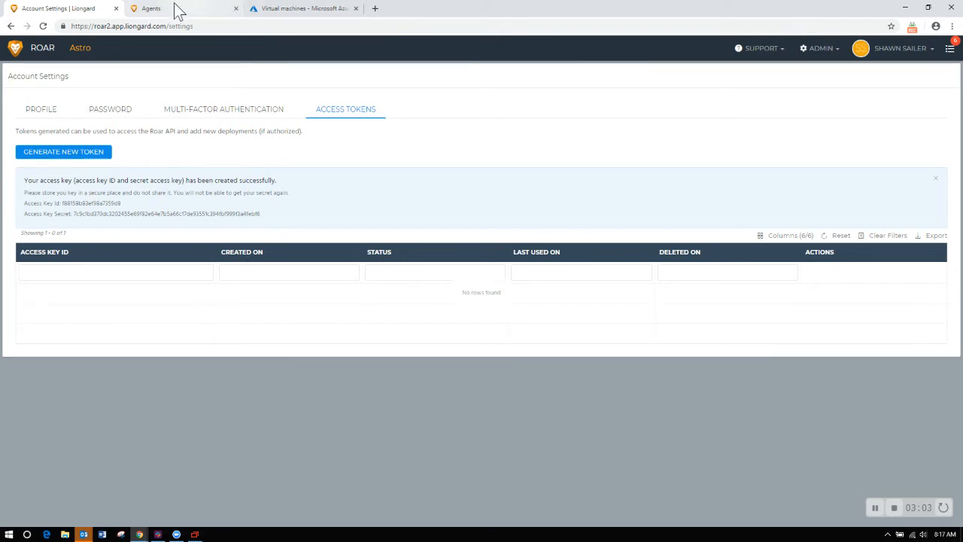
click(120, 27)
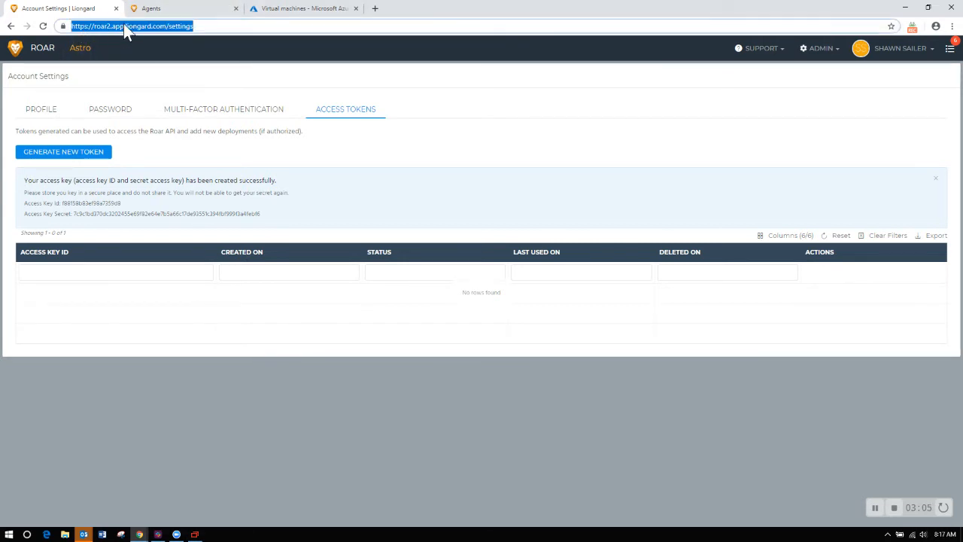
click(128, 25)
drag(166, 30, 95, 31)
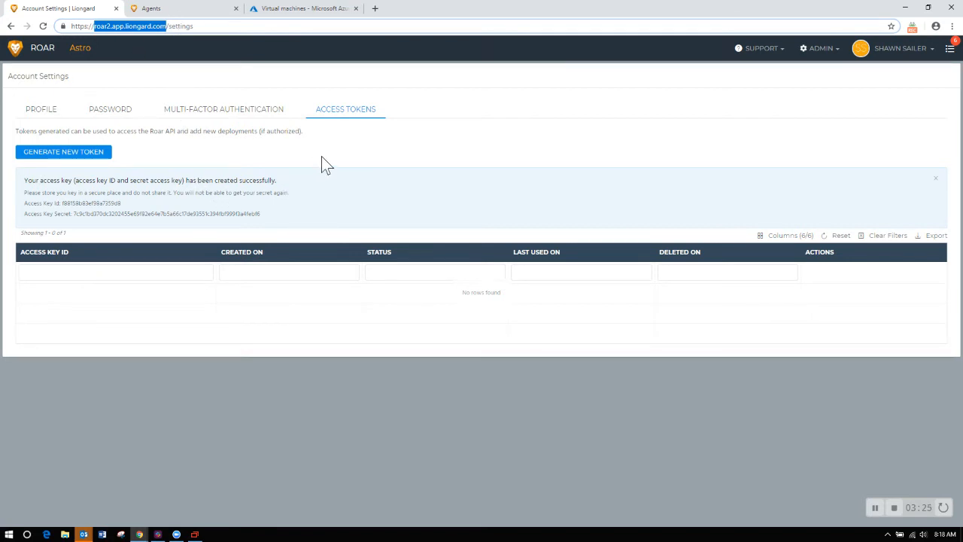
Open the admin list of system inspectors and view the Windows inspector's details.
click(821, 48)
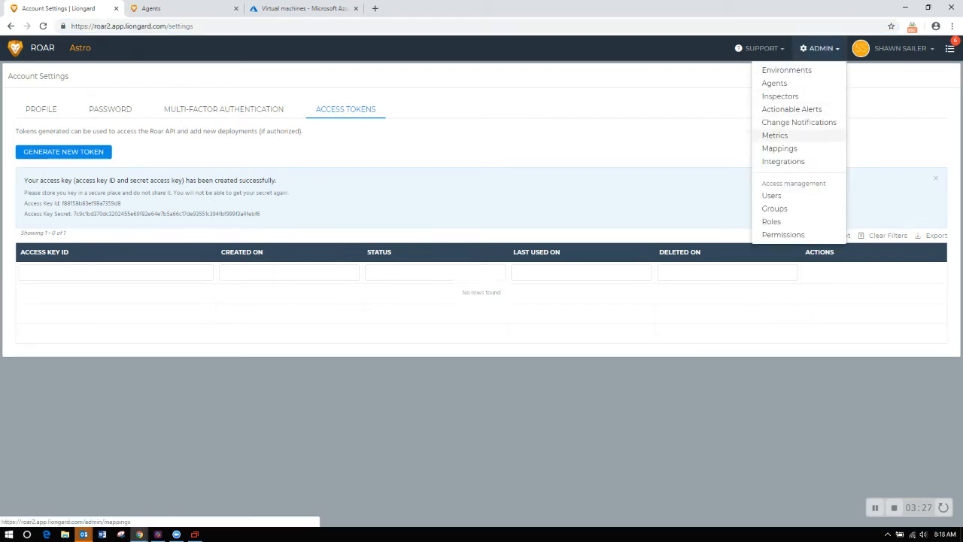
click(779, 95)
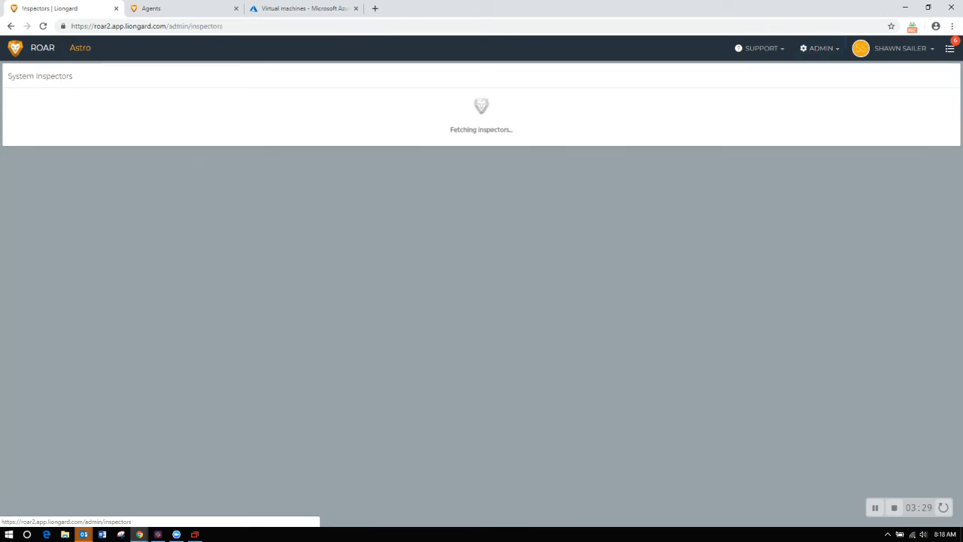
scroll(780, 301, down, 2)
scroll(481, 286, down, 7)
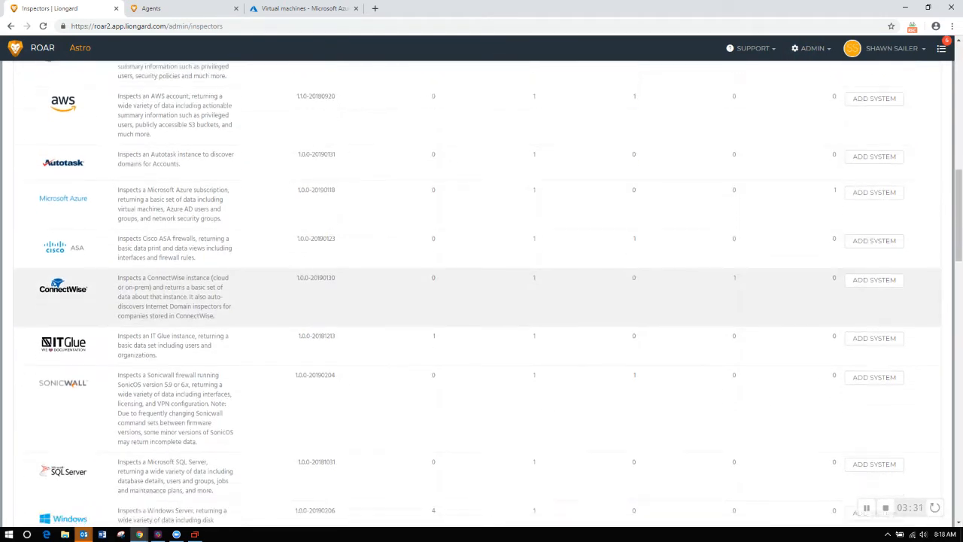
scroll(481, 286, up, 1)
click(63, 292)
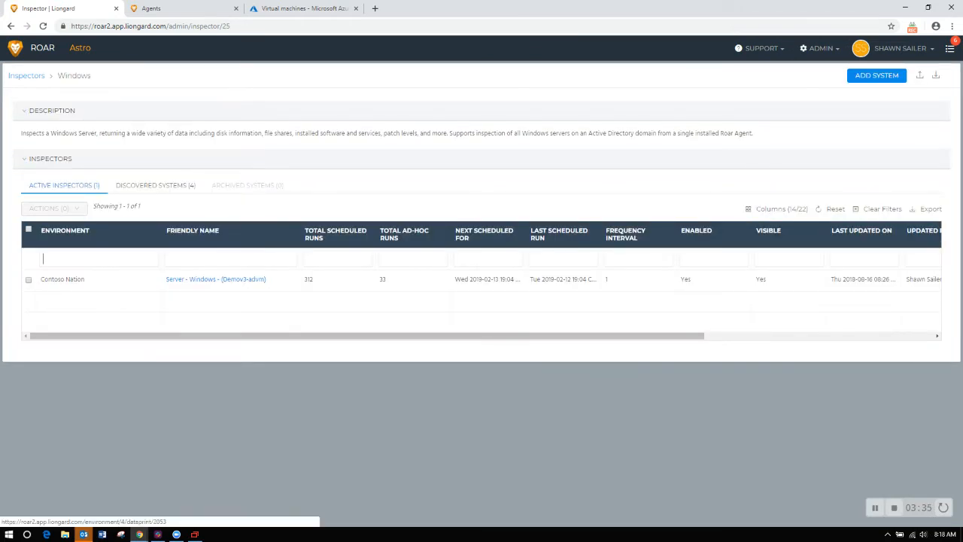
Go back to the inspector list, open the Active Directory inspector, and review all columns of its active inspector.
click(26, 79)
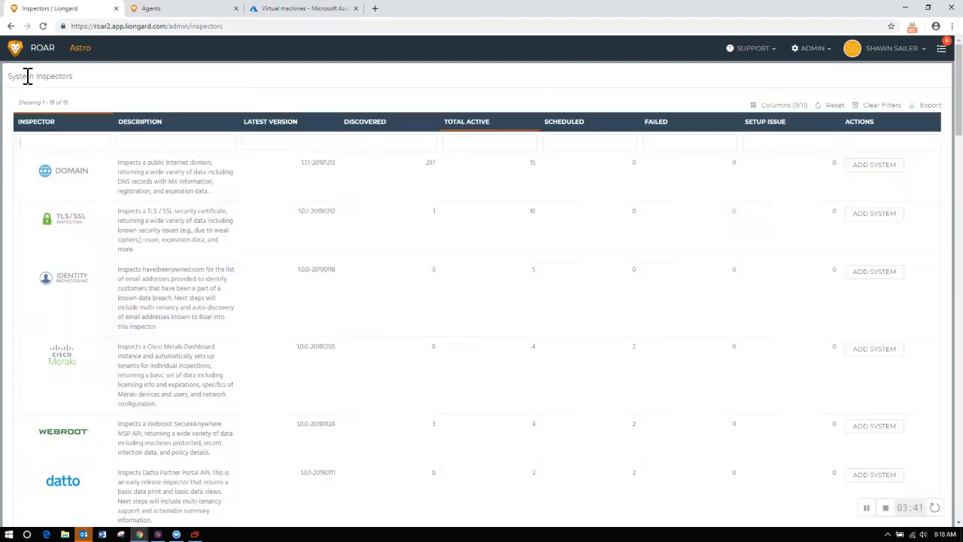
scroll(196, 256, down, 6)
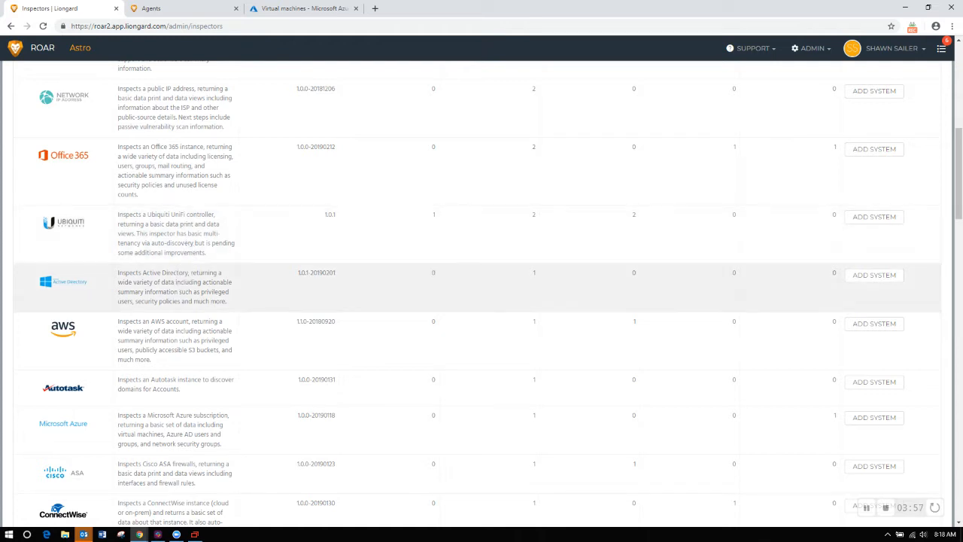
click(182, 274)
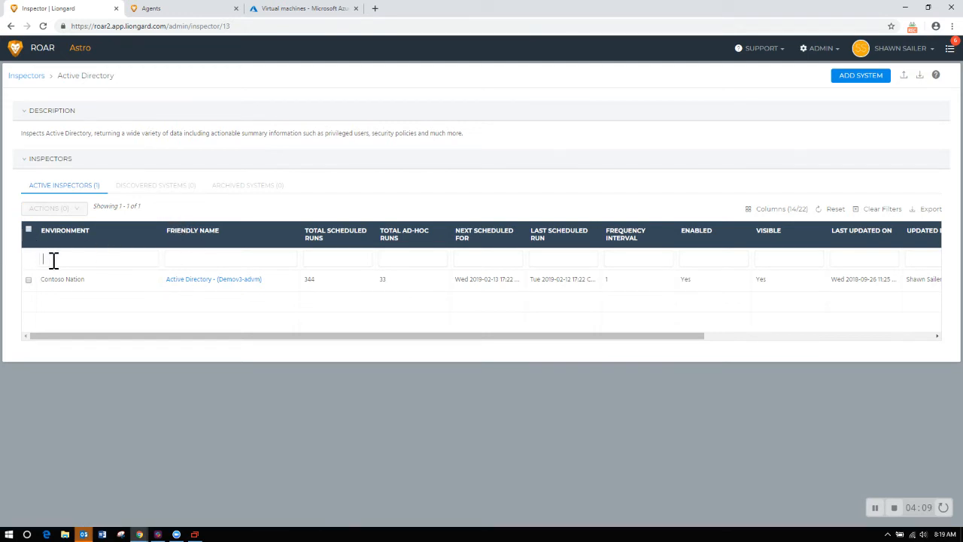
drag(143, 336, 374, 335)
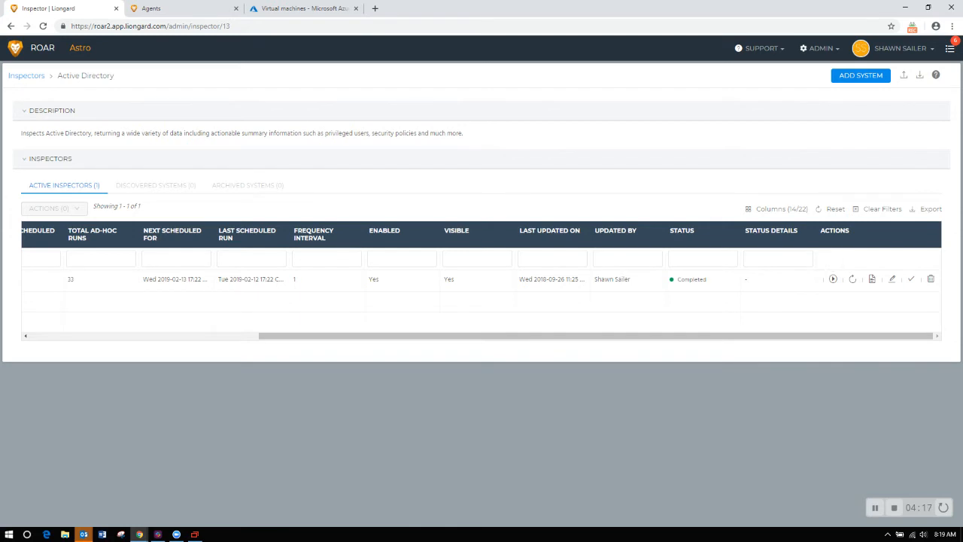
drag(482, 336, 253, 335)
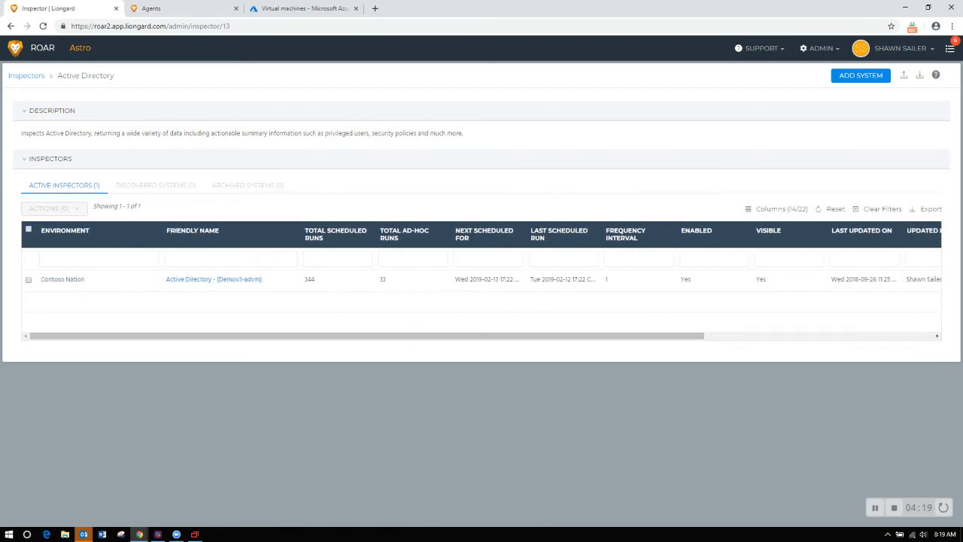
Reopen the Windows inspector from the inspector list, show its discovered systems, and select them all for bulk actions.
click(23, 77)
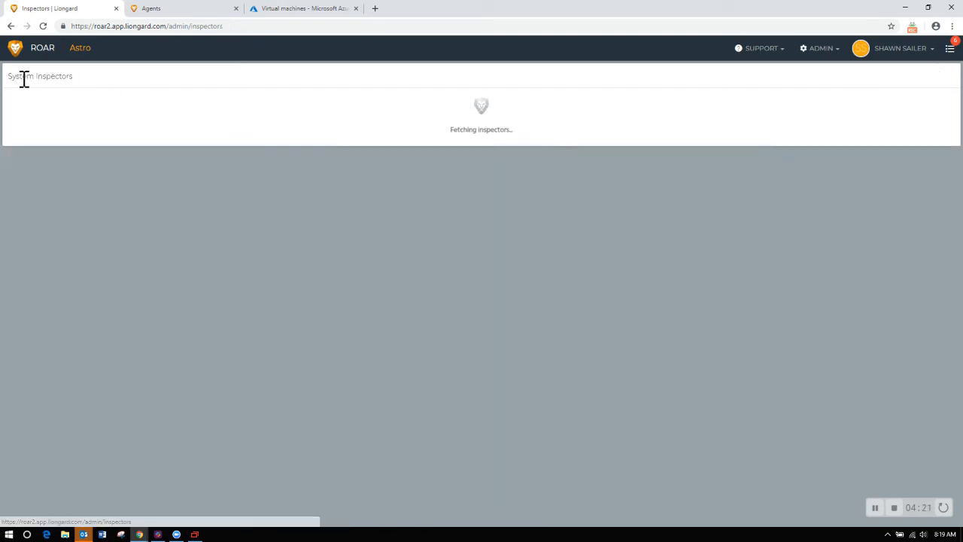
scroll(140, 253, down, 10)
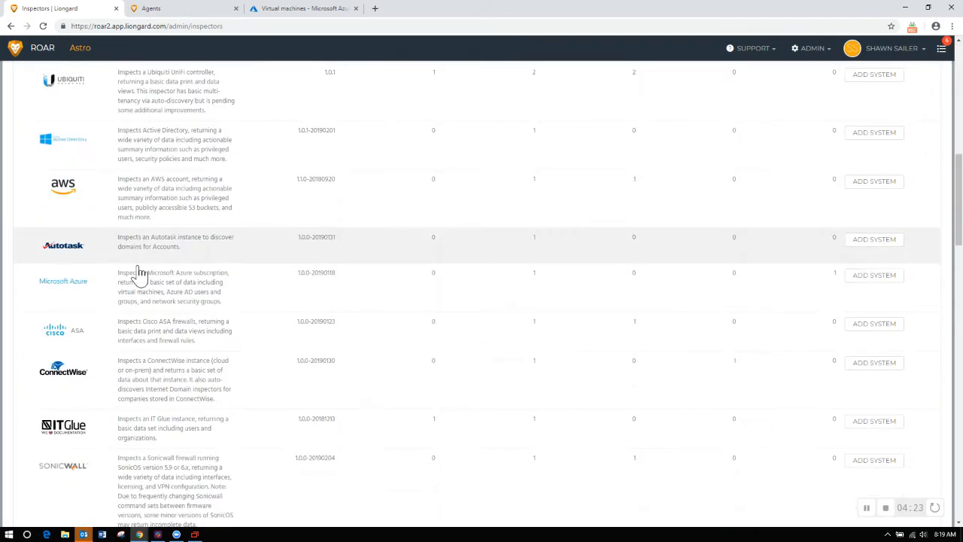
scroll(481, 301, down, 2)
click(66, 344)
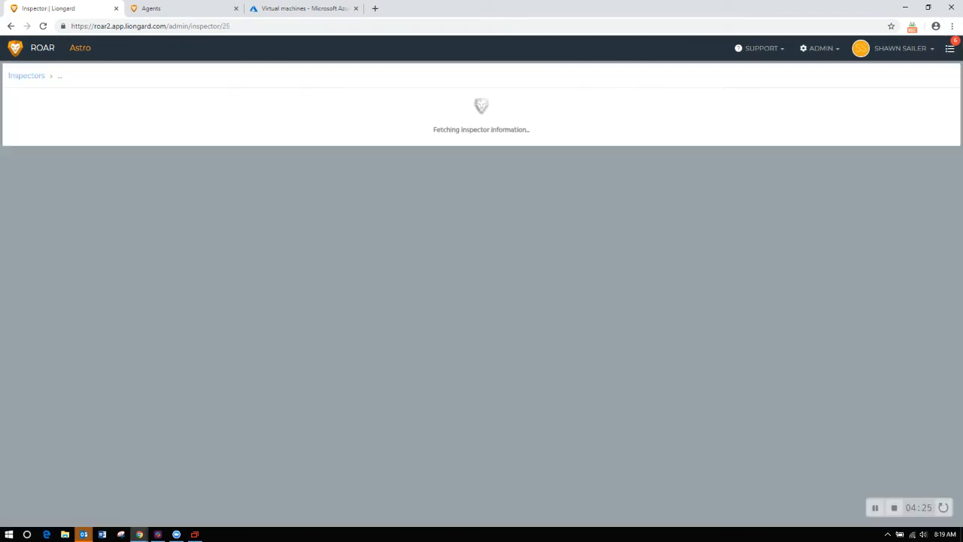
click(149, 188)
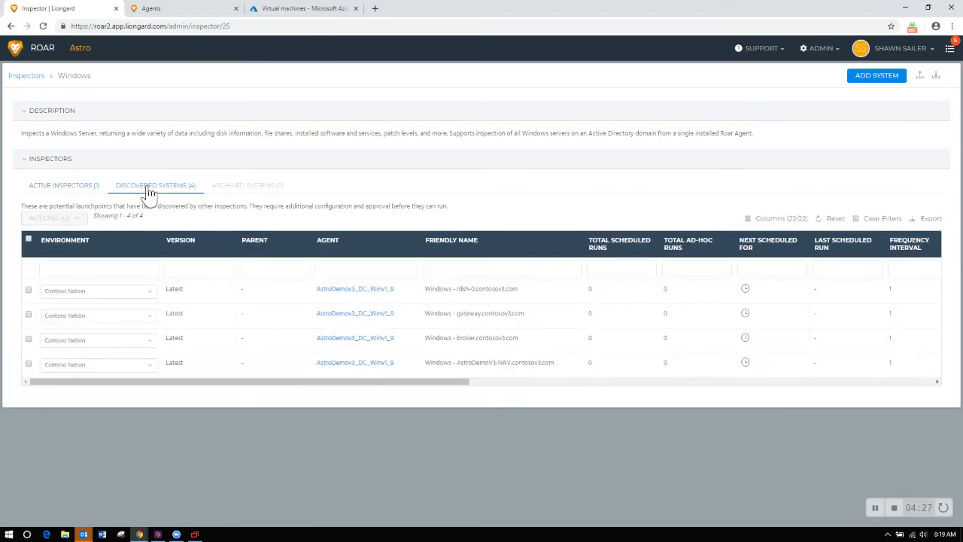
click(30, 241)
click(51, 217)
Return to the inspector list, open the support documentation, and look over its list of system integration guides.
click(32, 83)
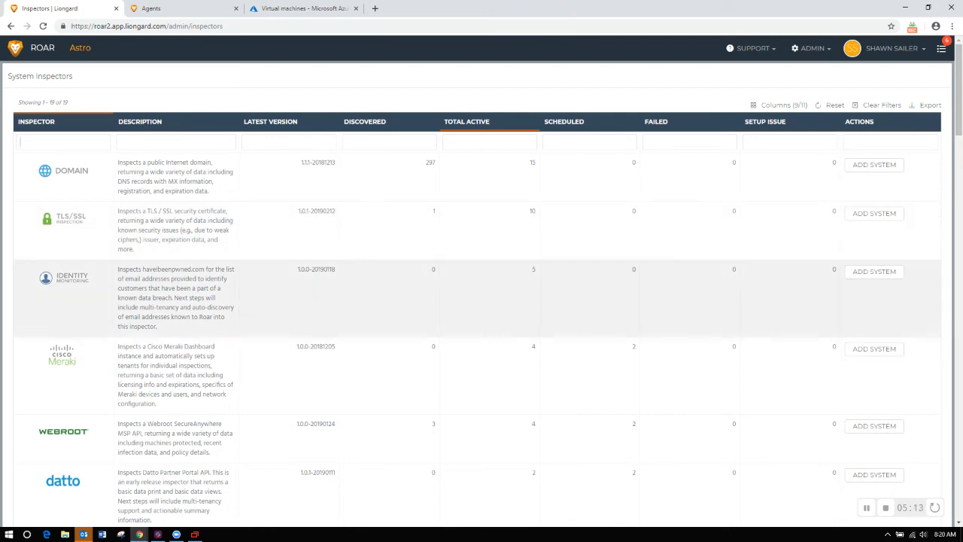
scroll(482, 319, down, 5)
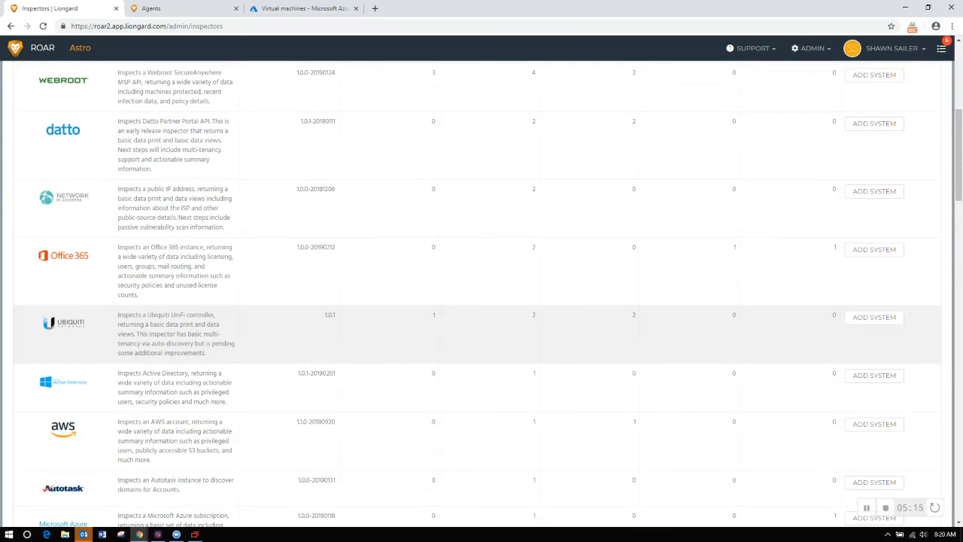
scroll(481, 320, up, 5)
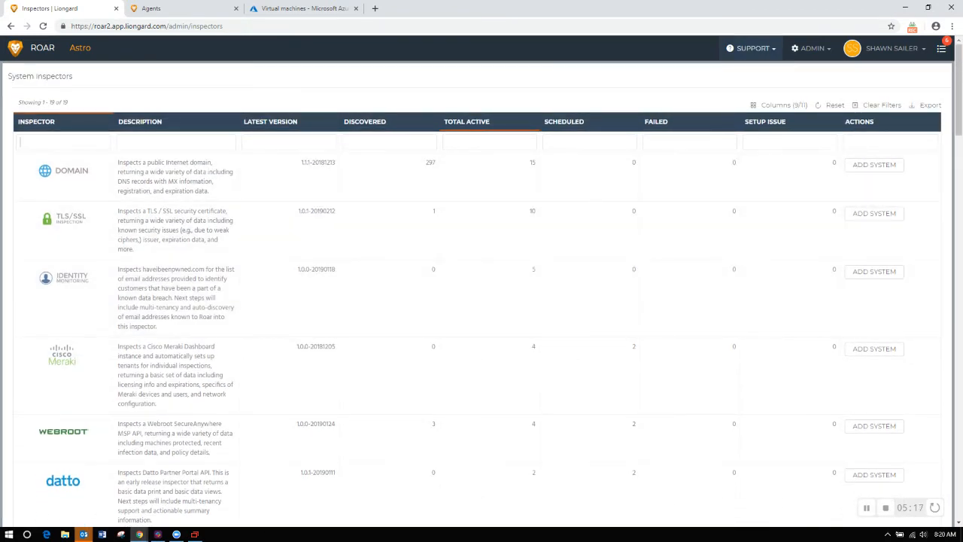
click(751, 48)
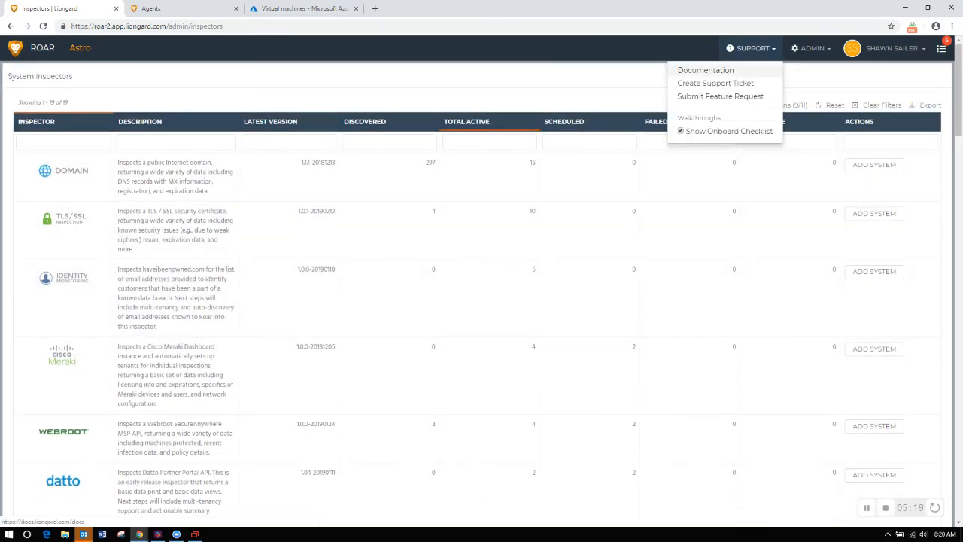
click(705, 70)
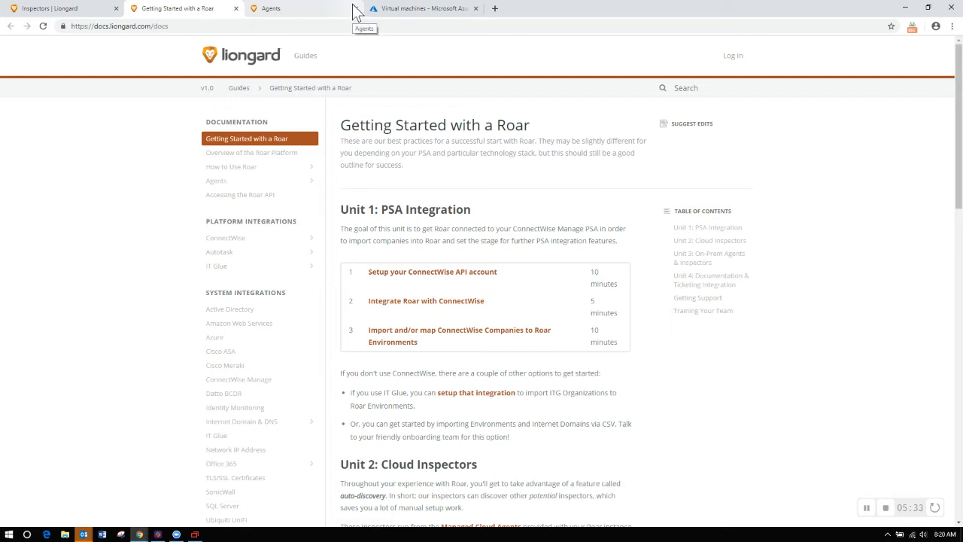
scroll(271, 282, down, 1)
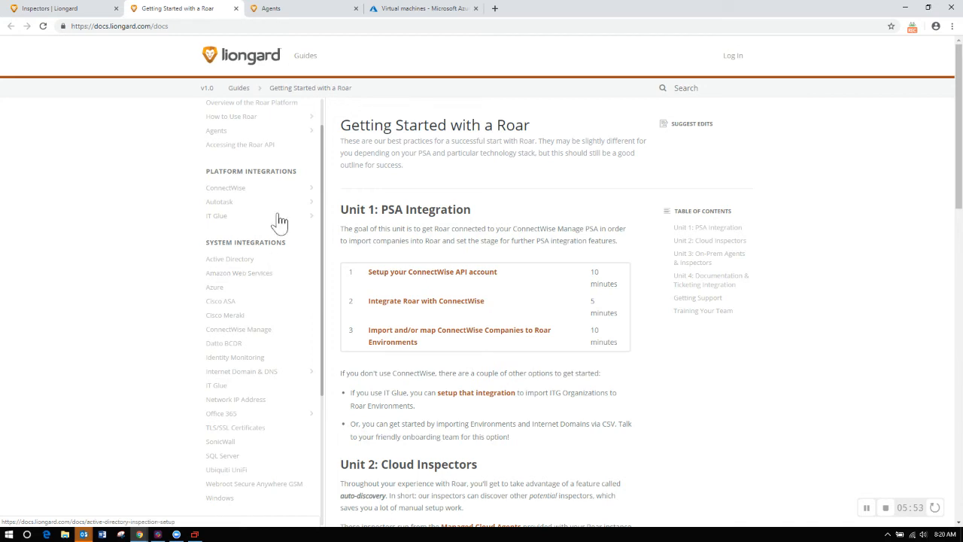
Switch back to the Roar inspector list and look through the available system inspectors.
click(51, 11)
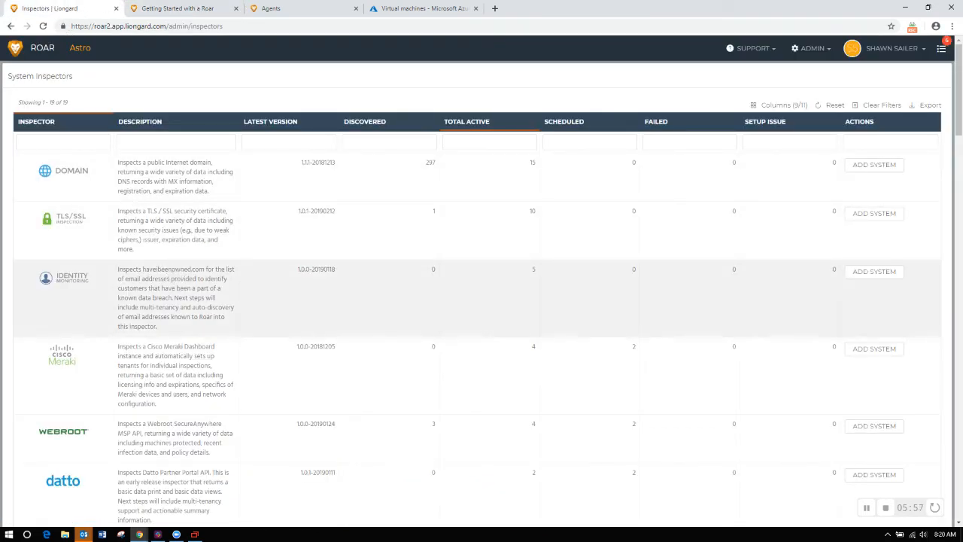
scroll(350, 278, down, 4)
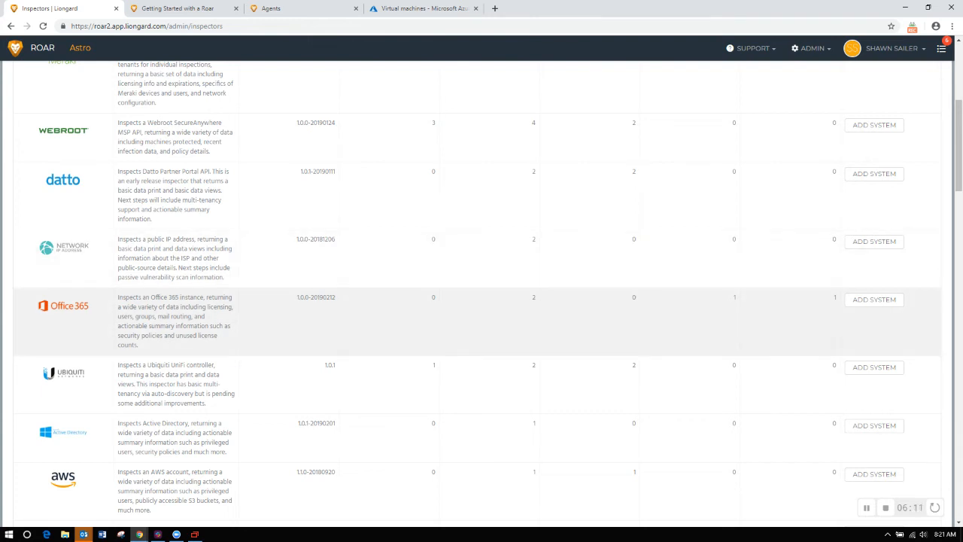
scroll(322, 276, up, 3)
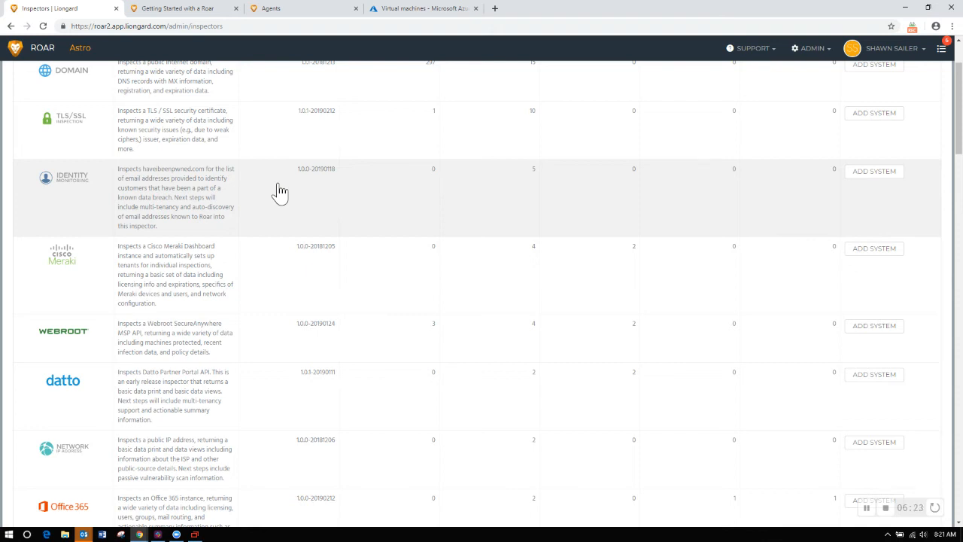
scroll(280, 194, down, 3)
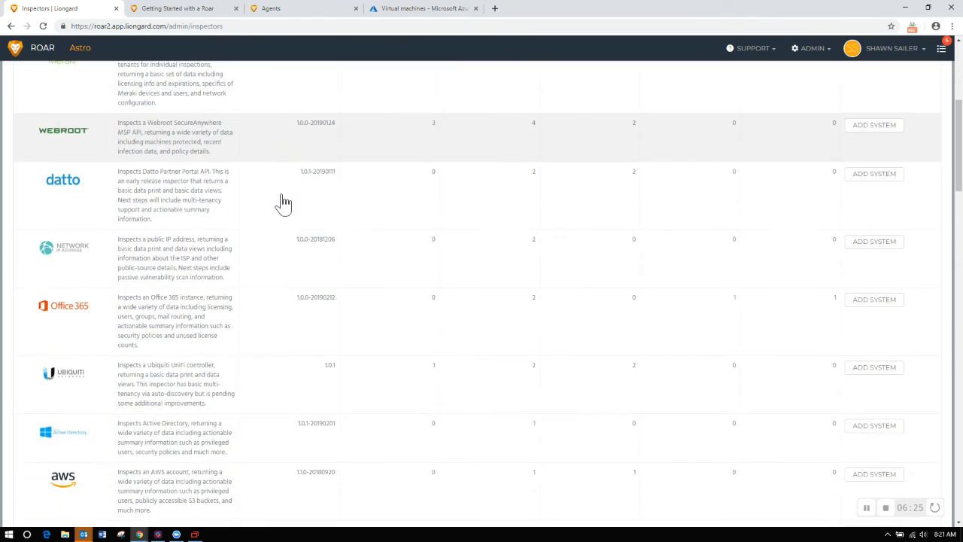
scroll(283, 215, down, 2)
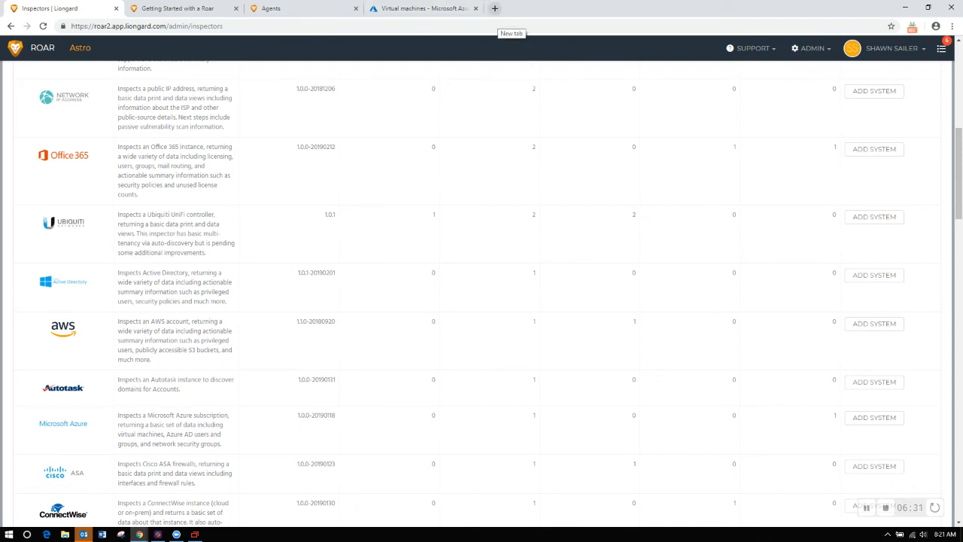
scroll(481, 177, up, 6)
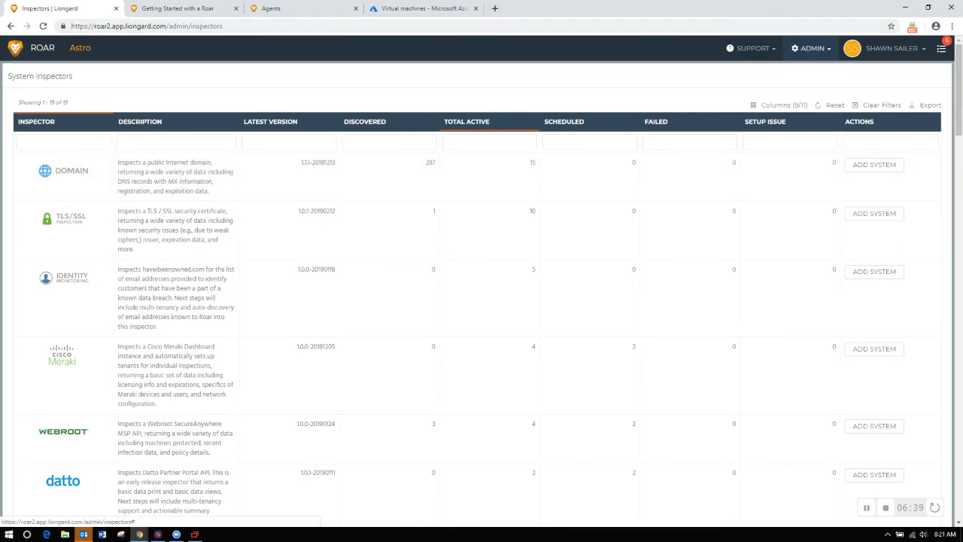
Open the admin integrations page and view the ConnectWise connection settings.
click(811, 48)
click(775, 161)
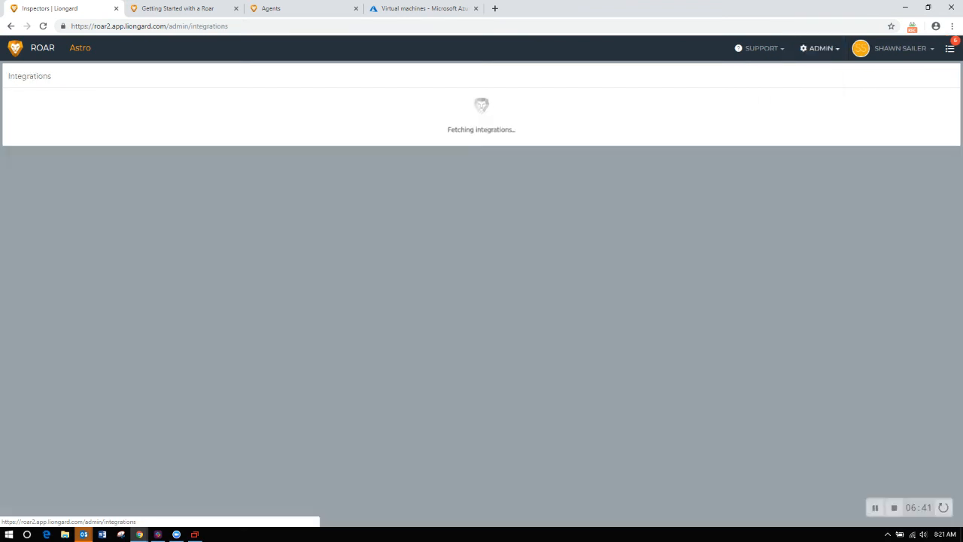
click(82, 119)
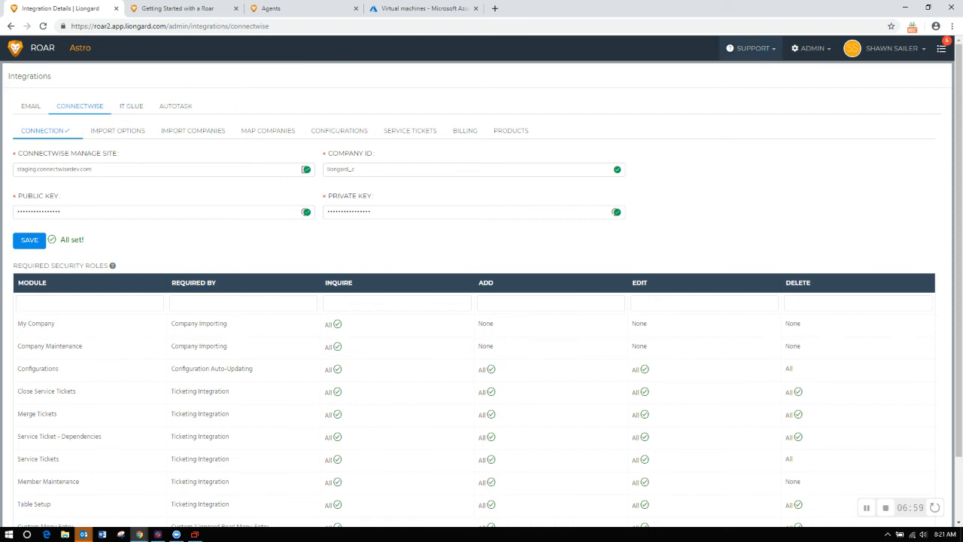
Open the Internet Domain/DNS inspector from the inspector list and review the contoso.com overview for Contoso Nation.
click(811, 48)
click(772, 96)
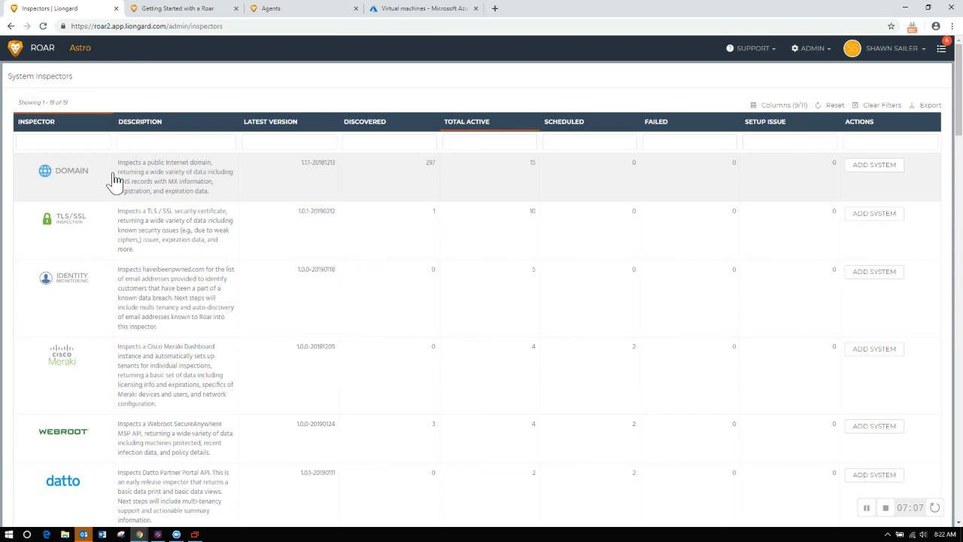
click(113, 181)
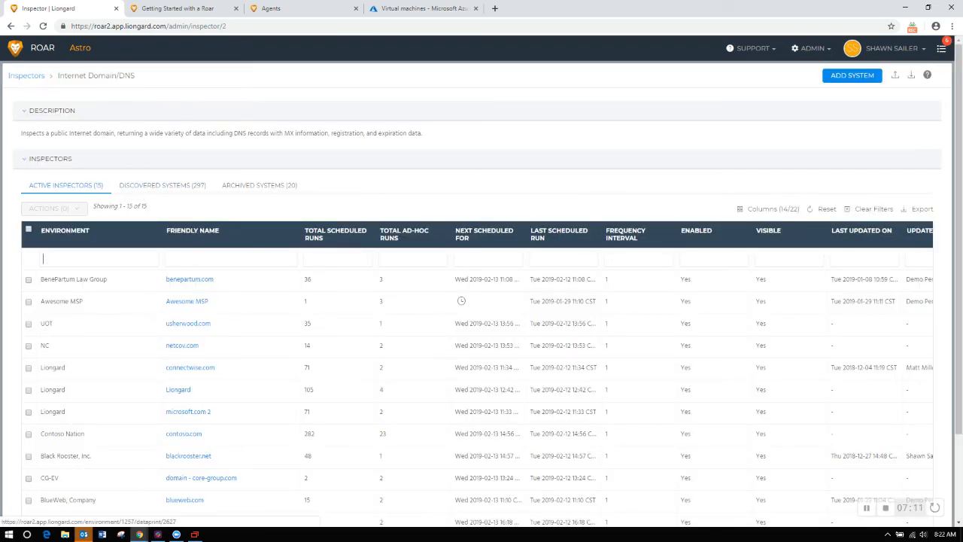
click(184, 435)
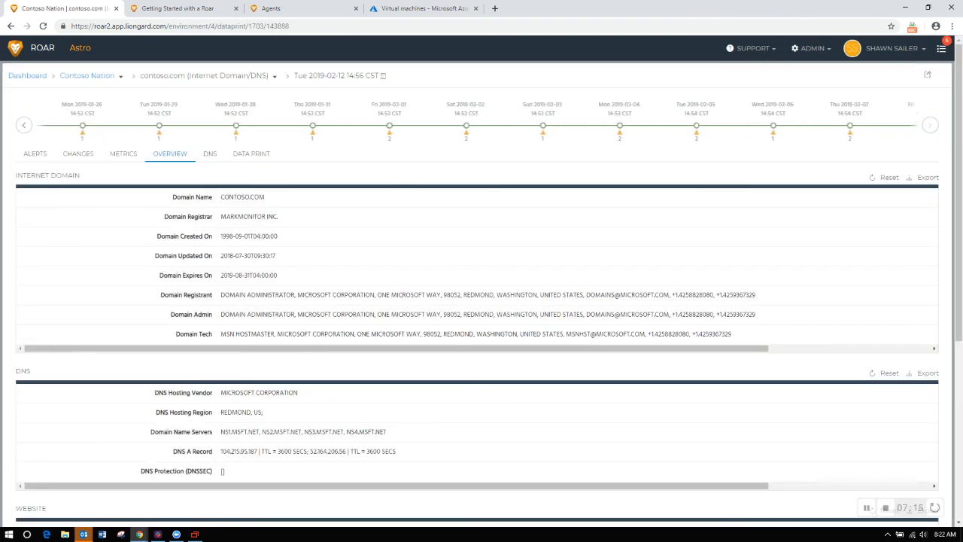
scroll(482, 301, down, 1)
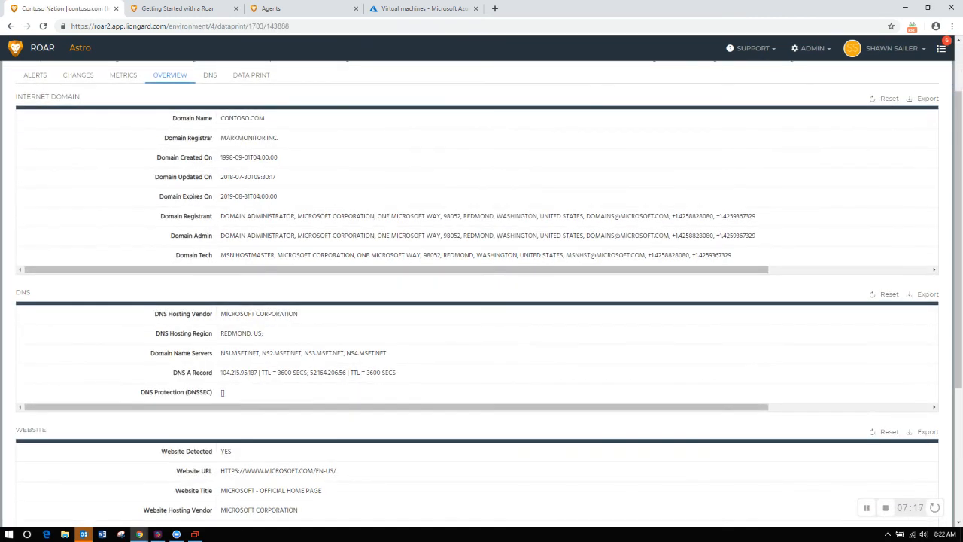
Look over the internet domain, DNS, website and email details in the contoso.com overview.
scroll(481, 301, down, 2)
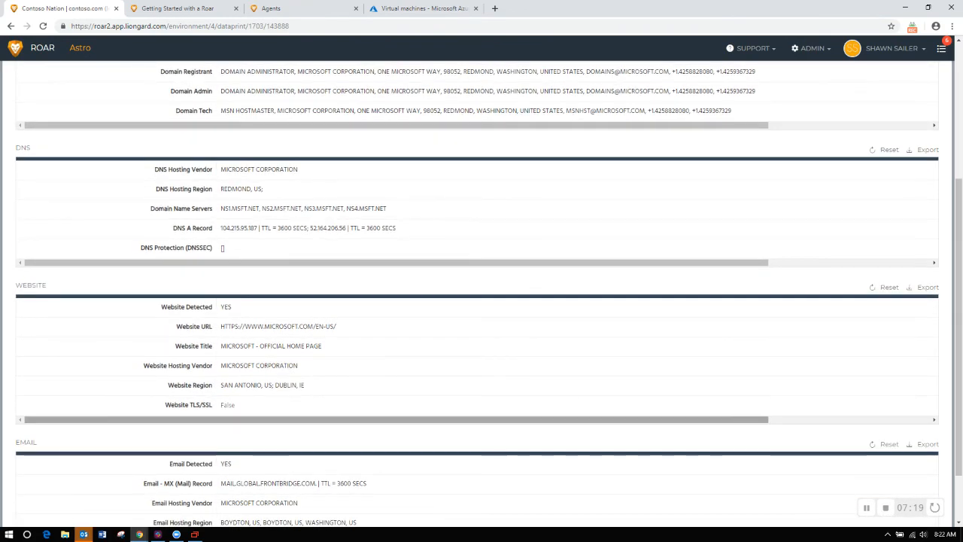
scroll(482, 302, down, 1)
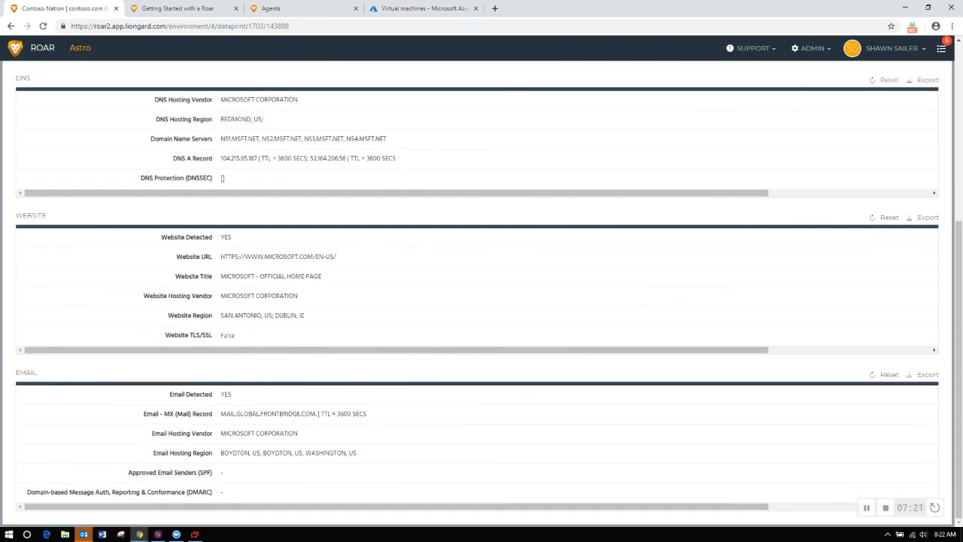
scroll(481, 301, up, 2)
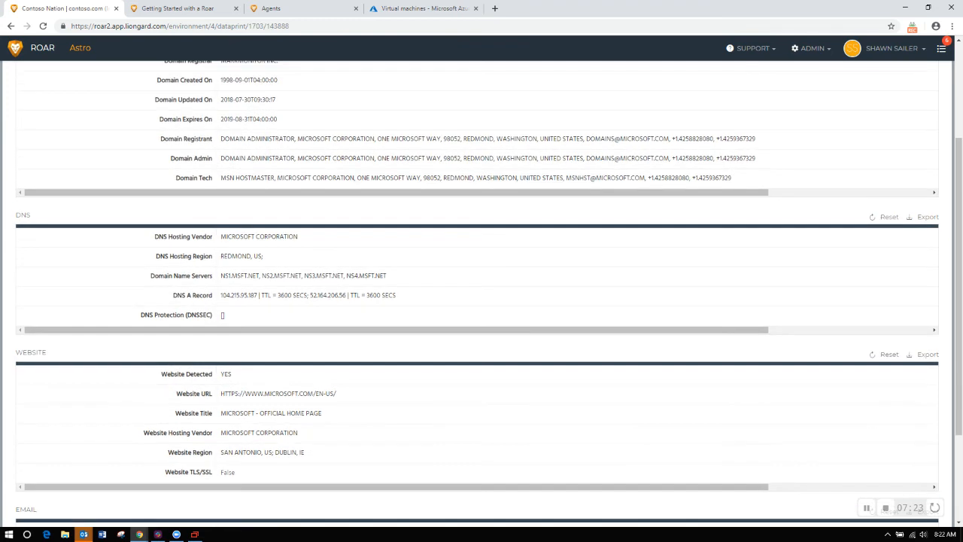
scroll(482, 301, up, 2)
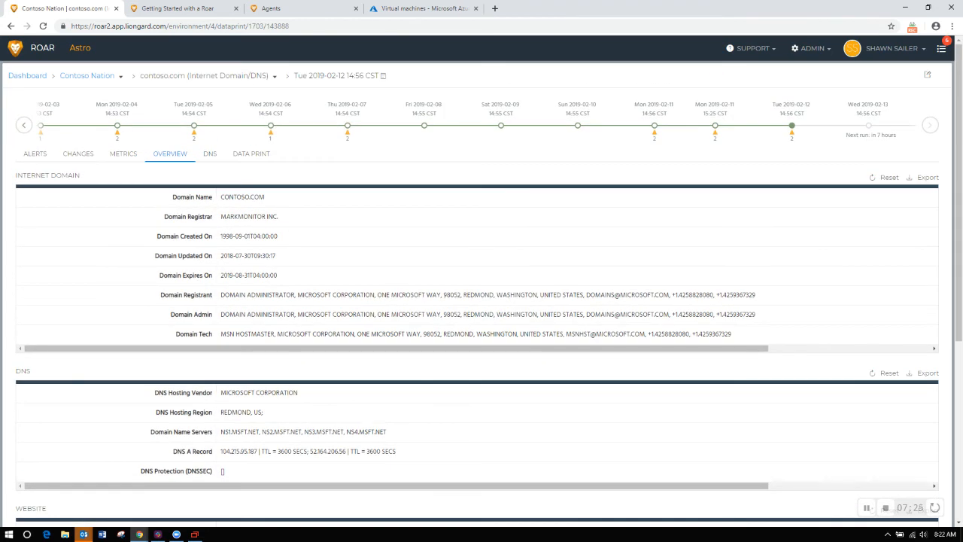
Open the DNS view of the contoso.com inspection and look through its DNS records.
click(213, 160)
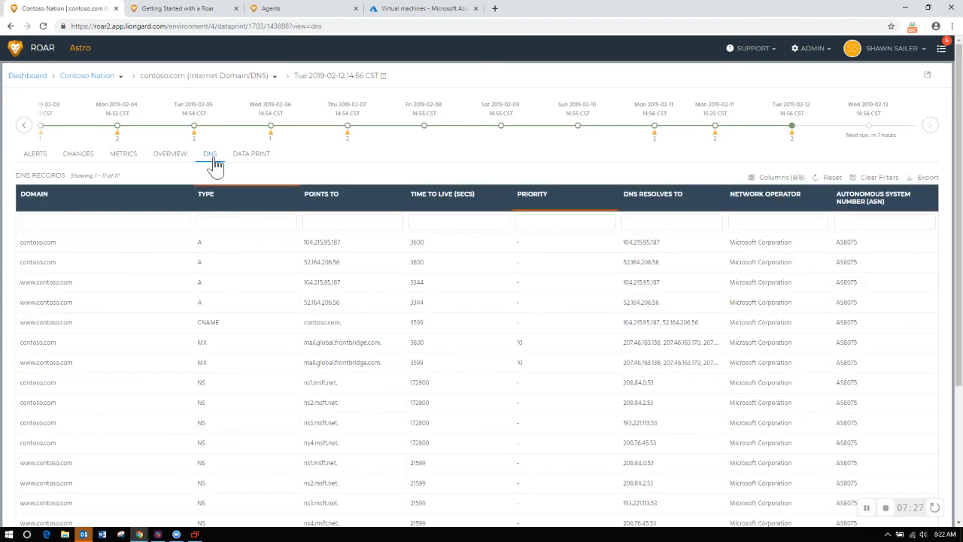
scroll(214, 166, down, 2)
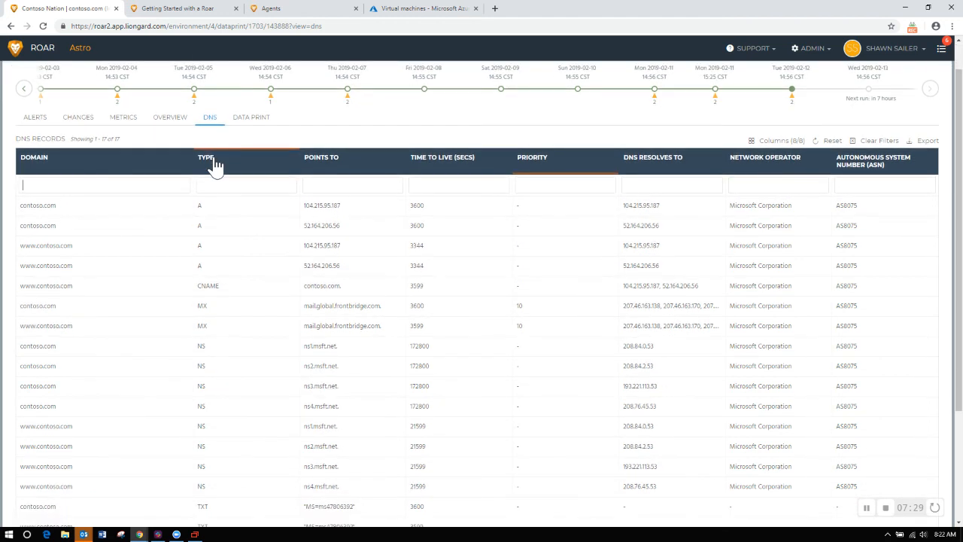
scroll(218, 166, up, 2)
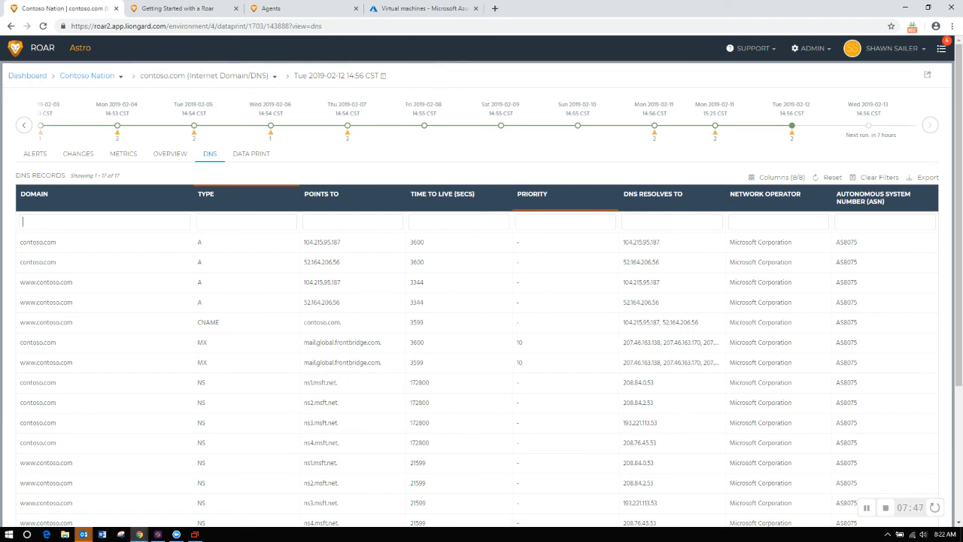
Open the admin Agents page and bring up the Windows agent installation options at the RoarAgent.msi download link.
click(813, 48)
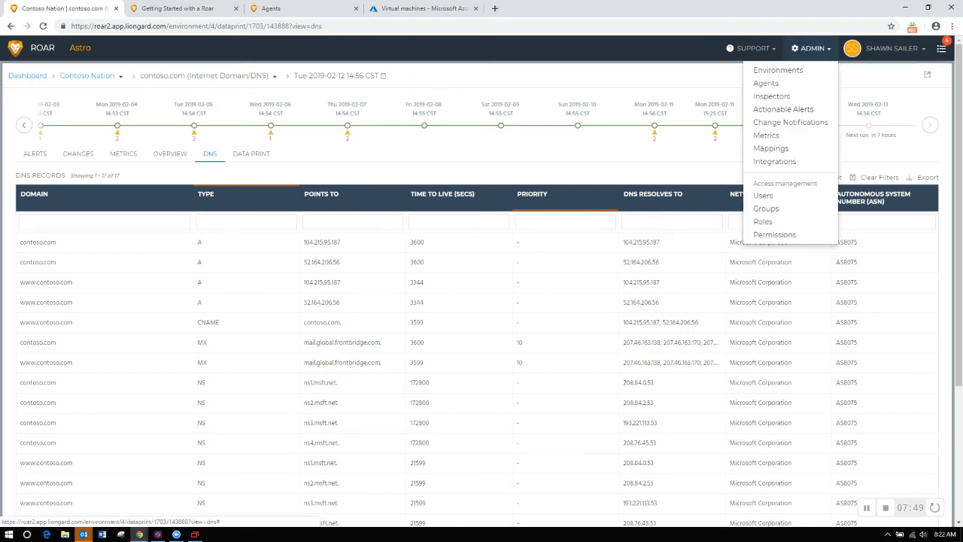
click(766, 82)
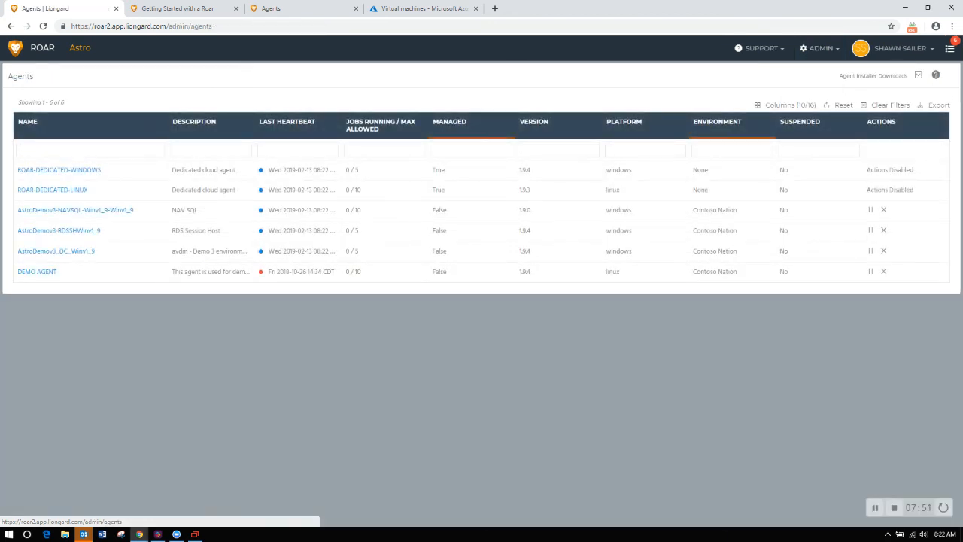
click(856, 90)
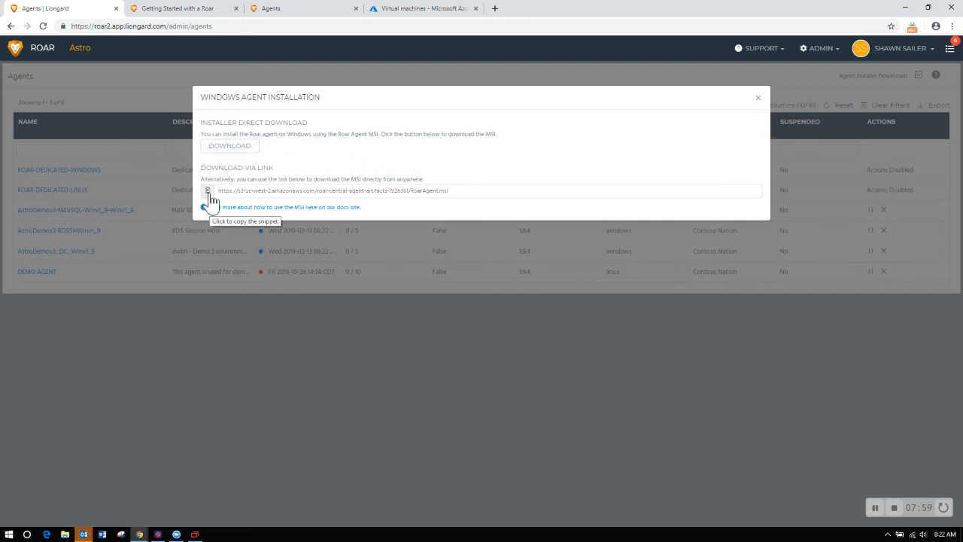
click(246, 191)
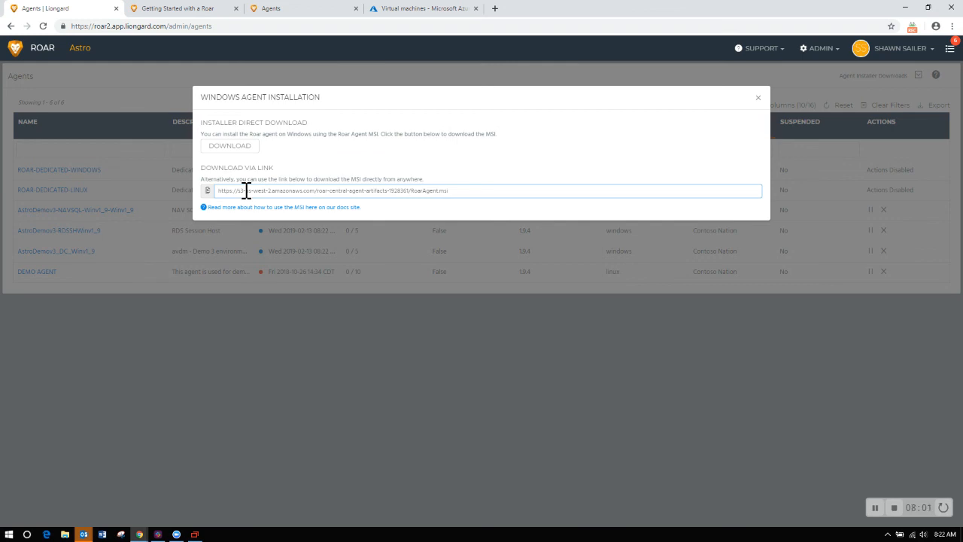